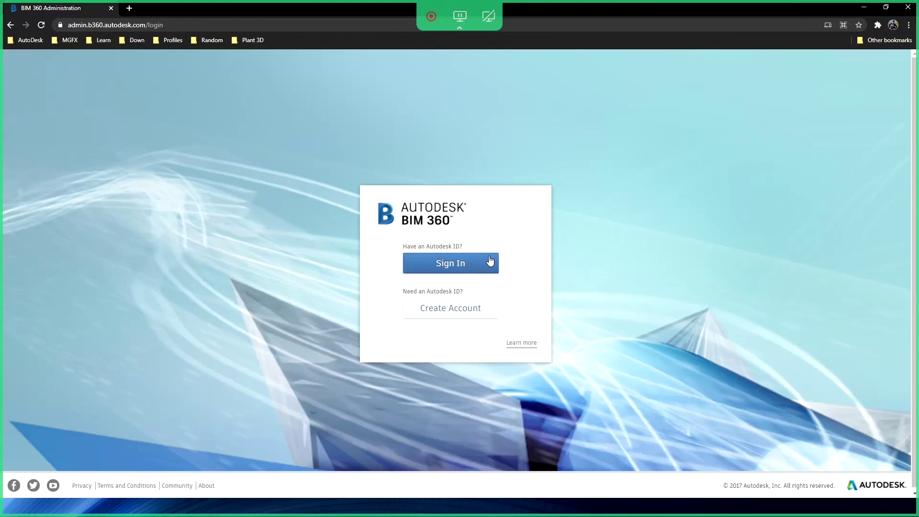
Step: Sign in to BIM 360 with the saved Autodesk account email and password
left_click(460, 264)
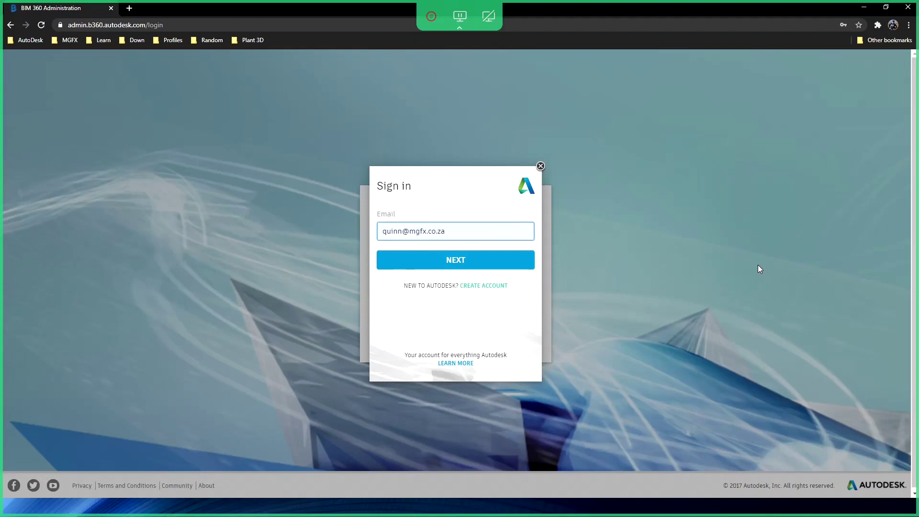
left_click(476, 232)
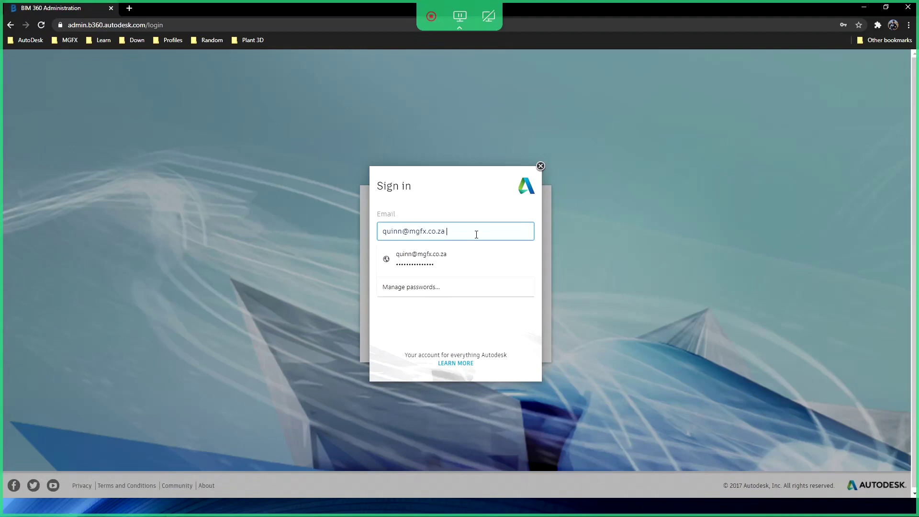
left_click(501, 212)
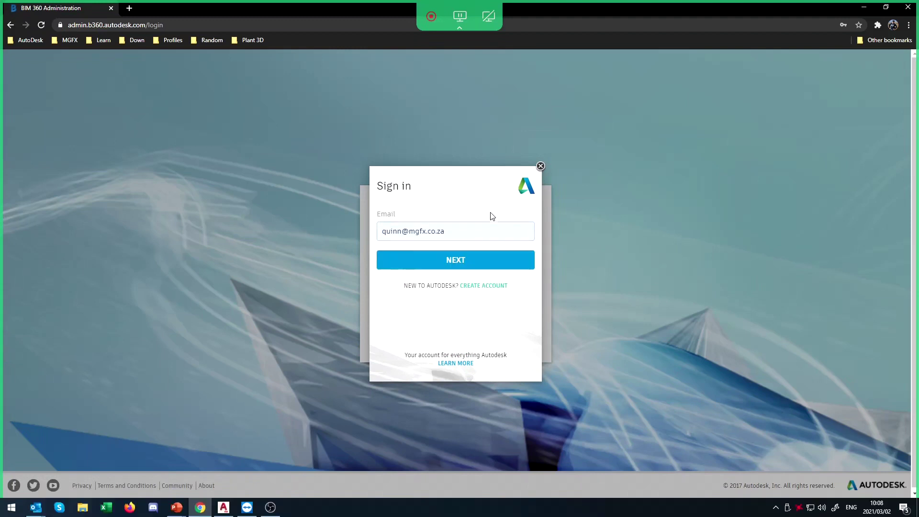
left_click(462, 264)
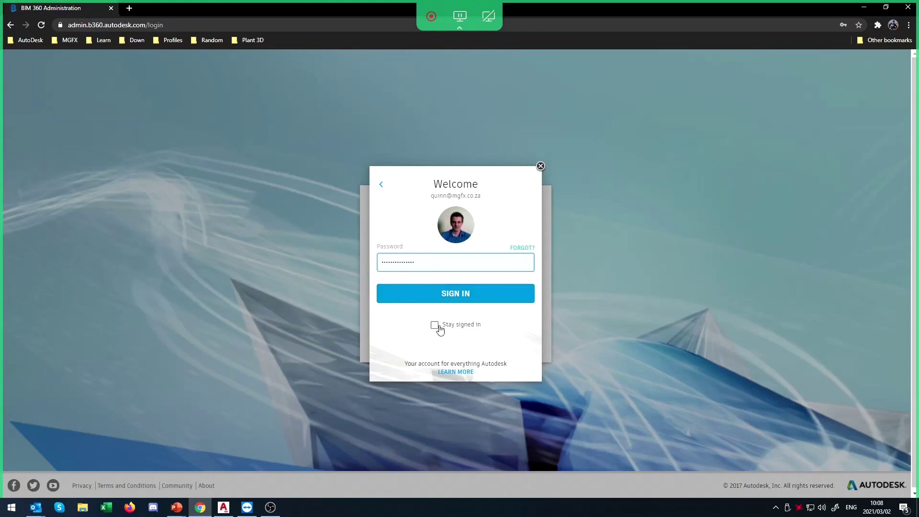
left_click(462, 294)
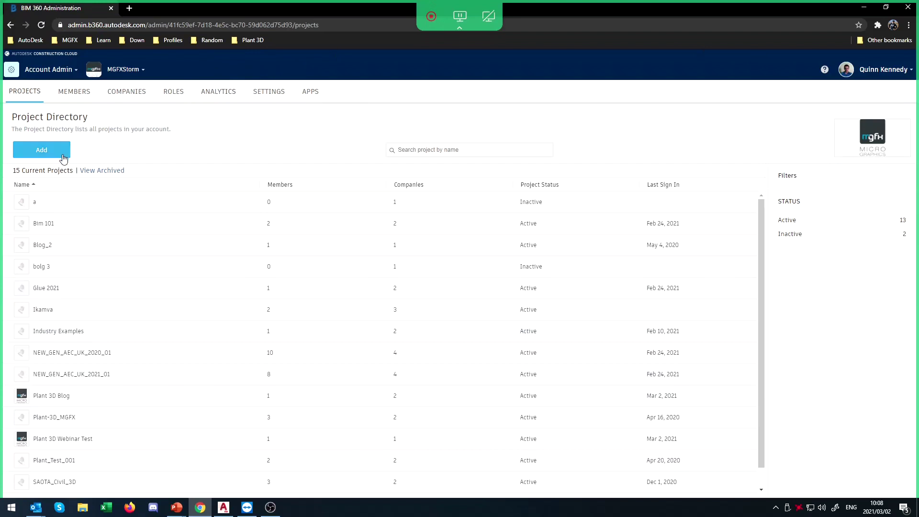
Step: Add a new project to the project directory and name it MGFX Plant 3D Webinar
scroll(460, 245, "down", 1)
scroll(15, 270, "up", 1)
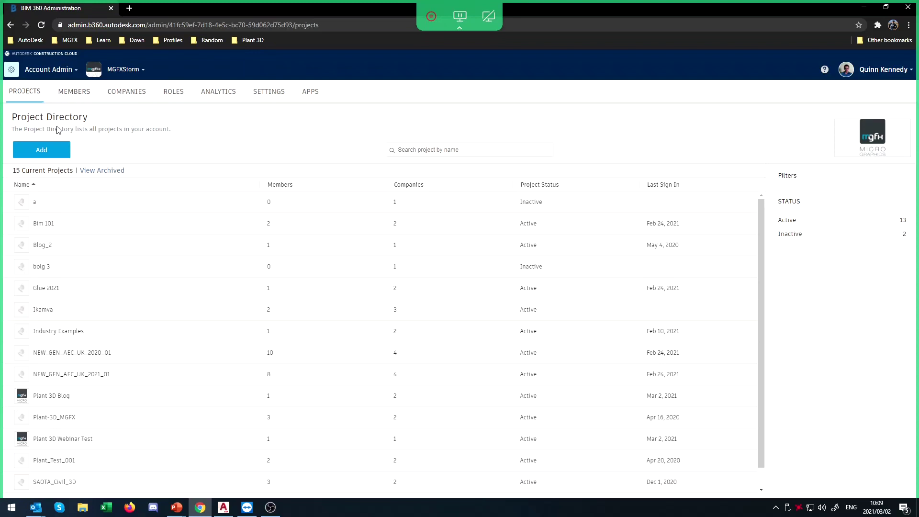
left_click(44, 147)
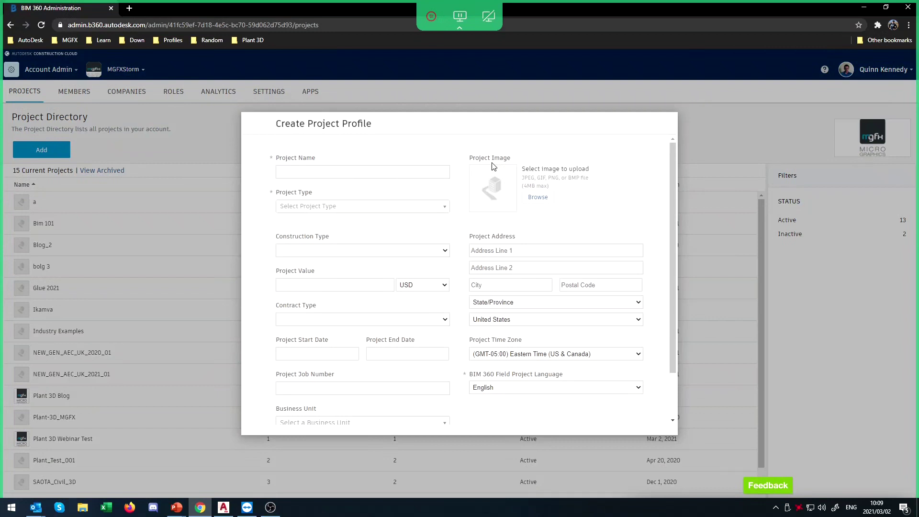
left_click(413, 174)
type("M")
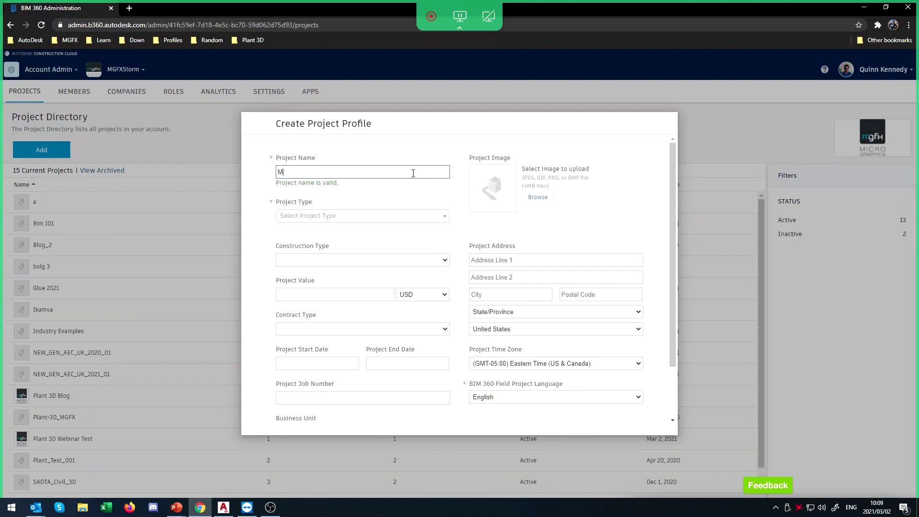
type("GFX Plant 3")
type("D Webinar")
Step: Set the project type to Demonstration Project and the construction type to New Construction
left_click(439, 222)
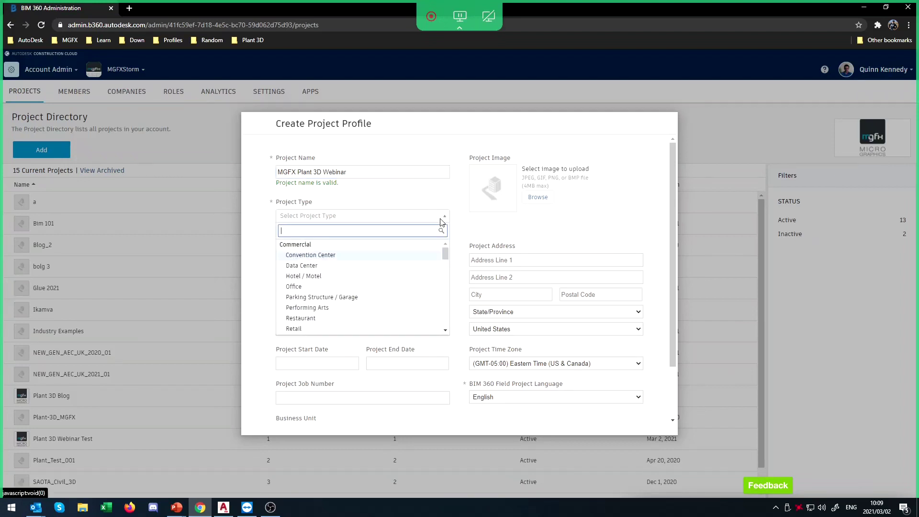
scroll(431, 281, "down", 10)
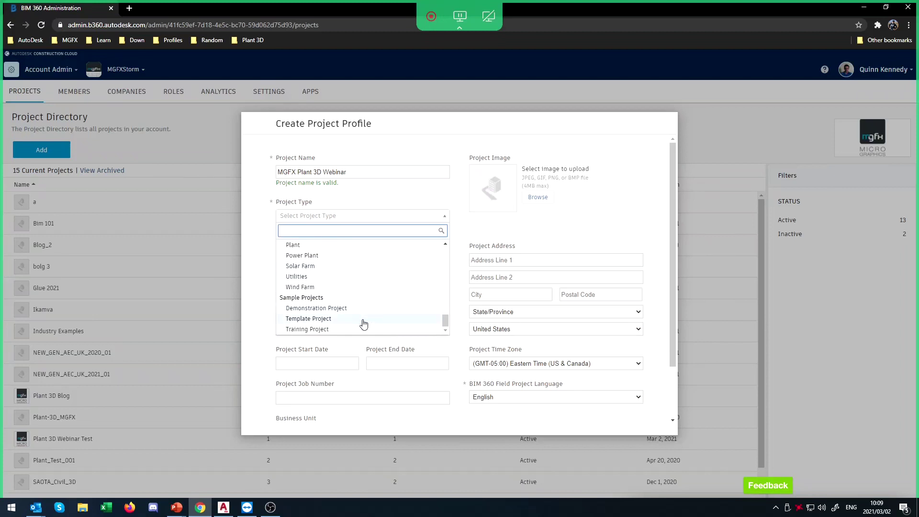
left_click(358, 309)
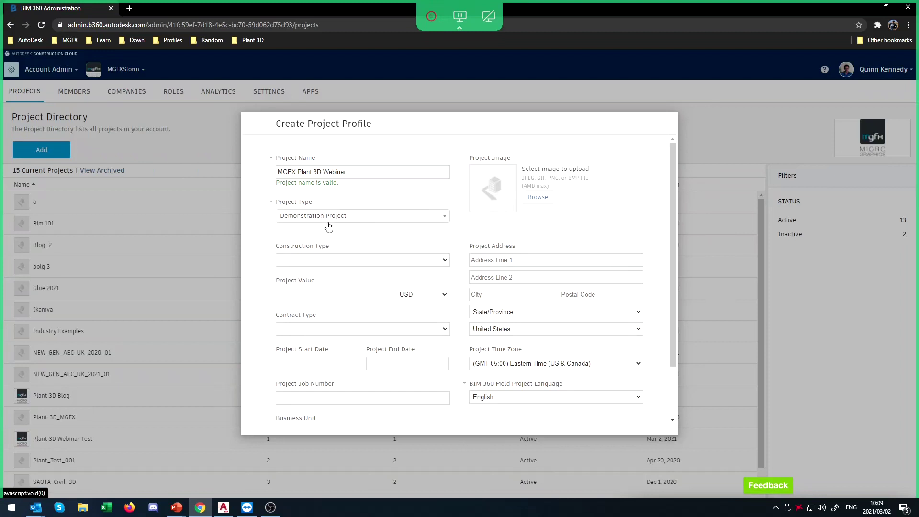
left_click(445, 261)
left_click(445, 259)
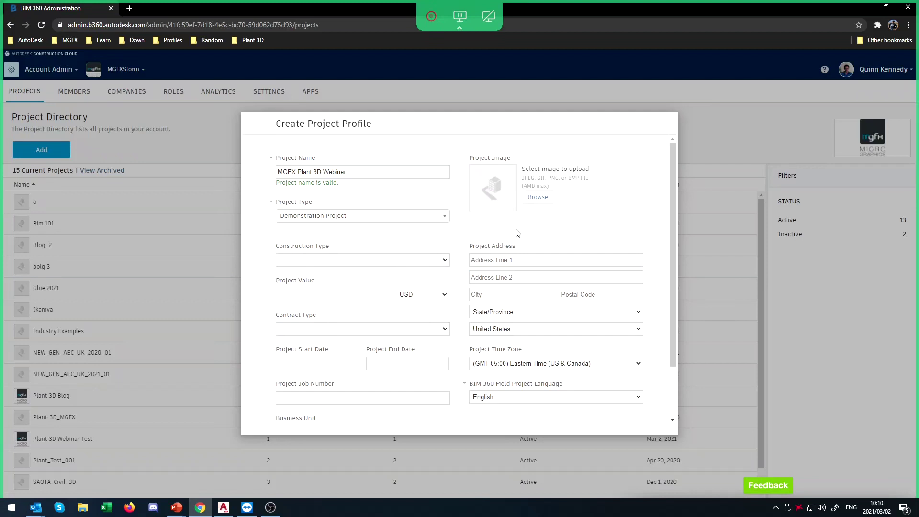
left_click(445, 261)
left_click(446, 260)
left_click(446, 263)
left_click(409, 279)
Step: Set the project value to 1000000 with ZAR as the currency
left_click(384, 294)
type("1000000")
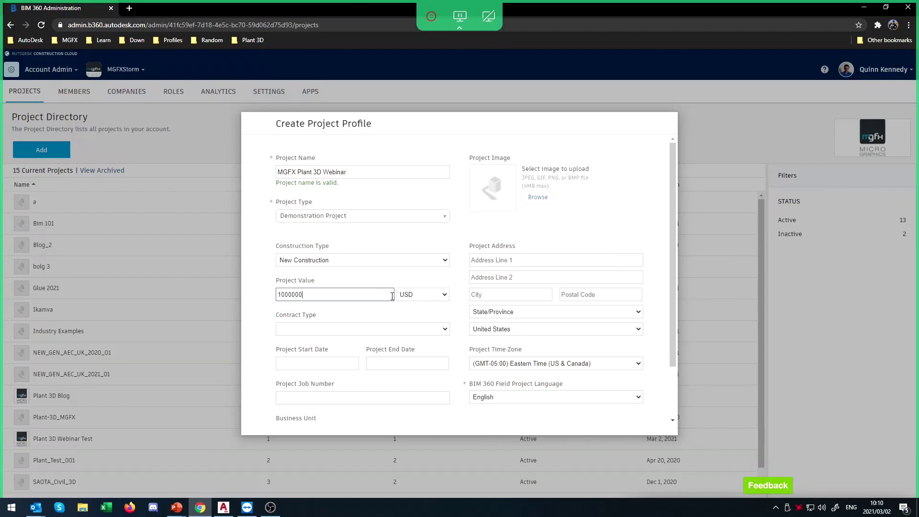
left_click(414, 295)
scroll(416, 335, "down", 10)
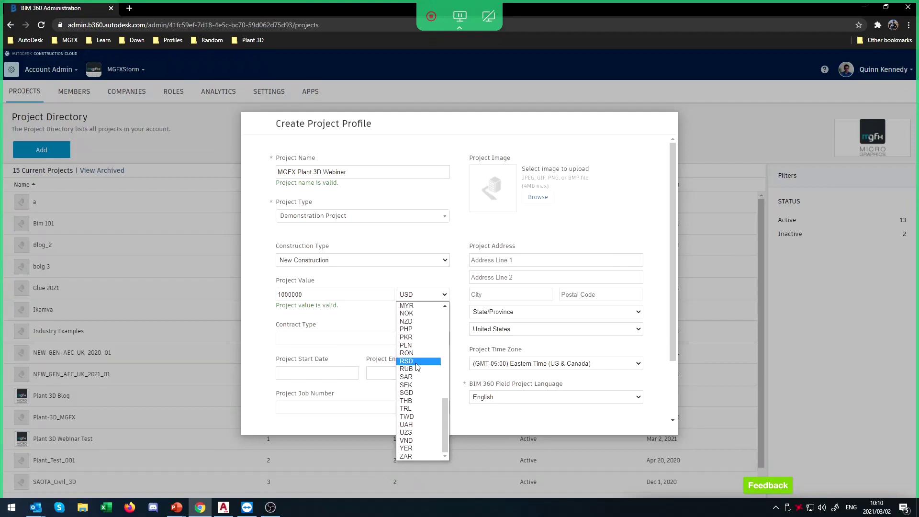
left_click(433, 448)
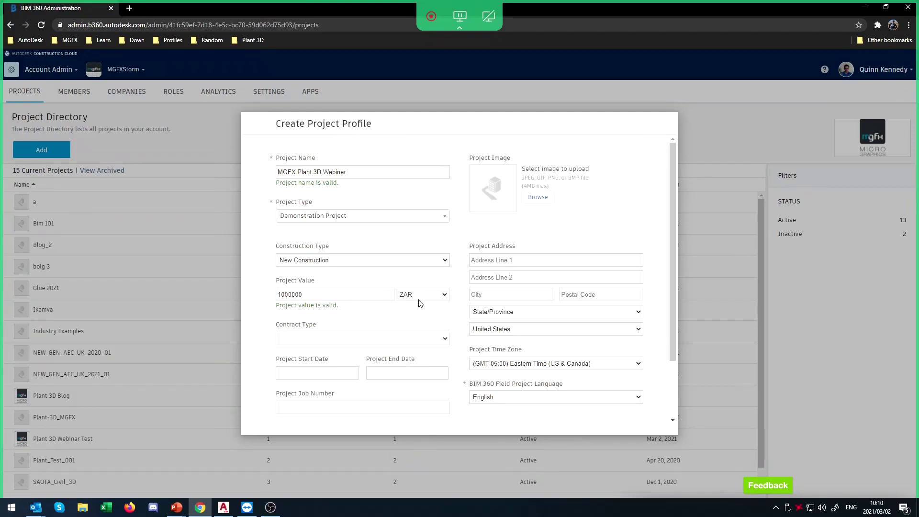
Step: Set the contract type to Design-Build and enter 001 as the project job number
left_click(447, 338)
left_click(369, 365)
left_click(376, 407)
type("001")
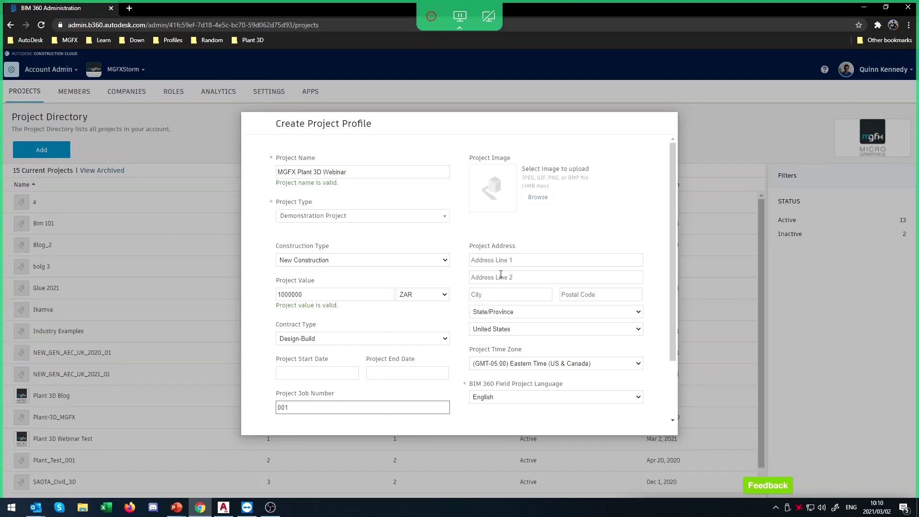
Step: Set the country in the project address to South Africa
left_click(521, 331)
scroll(555, 422, "down", 3)
scroll(541, 474, "up", 6)
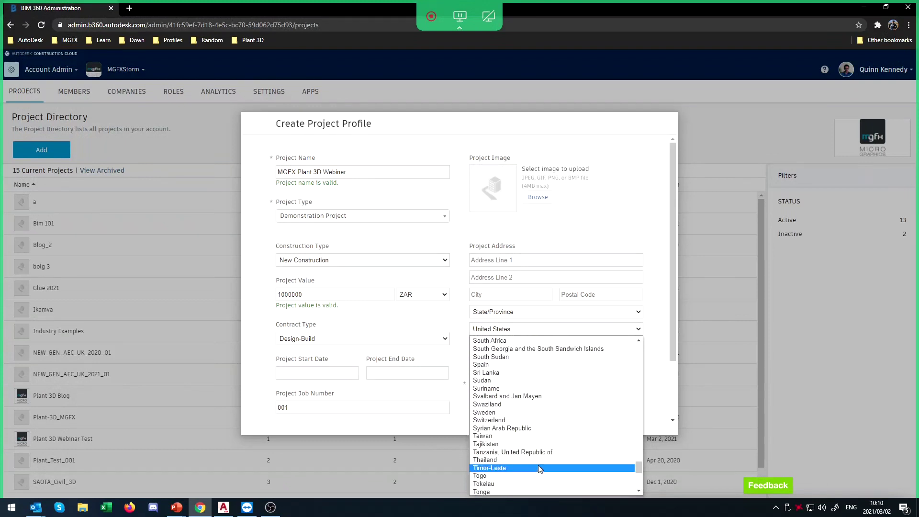
left_click(516, 436)
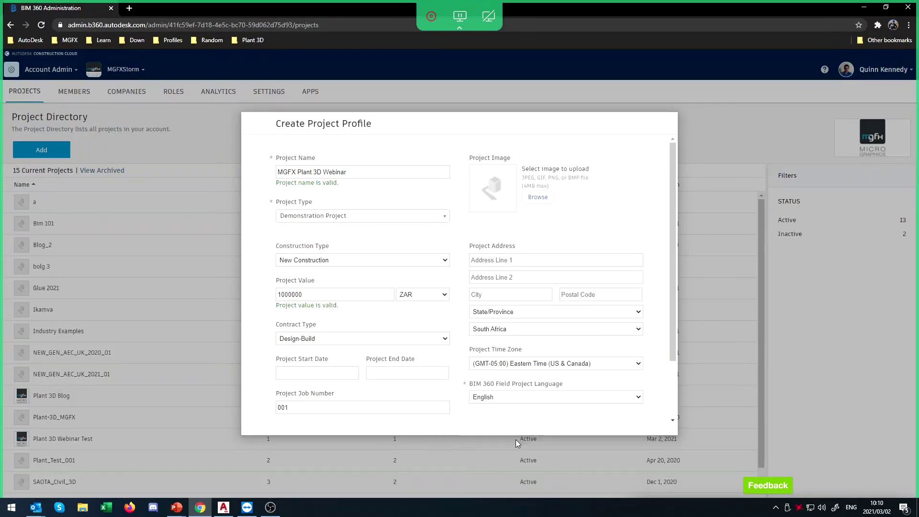
Step: Set the project time zone to (GMT+02:00) Pretoria
left_click(588, 366)
scroll(574, 307, "down", 1)
scroll(561, 301, "down", 10)
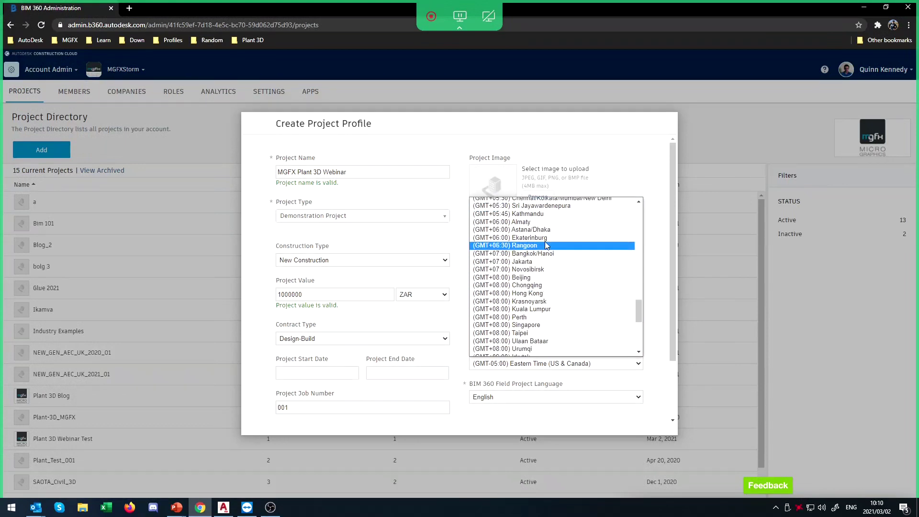
scroll(543, 335, "down", 1)
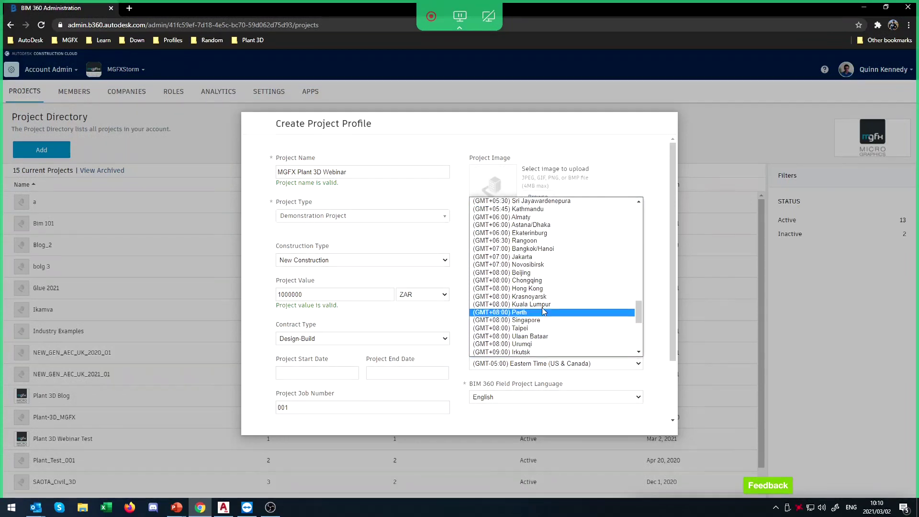
scroll(542, 307, "up", 4)
scroll(534, 273, "up", 4)
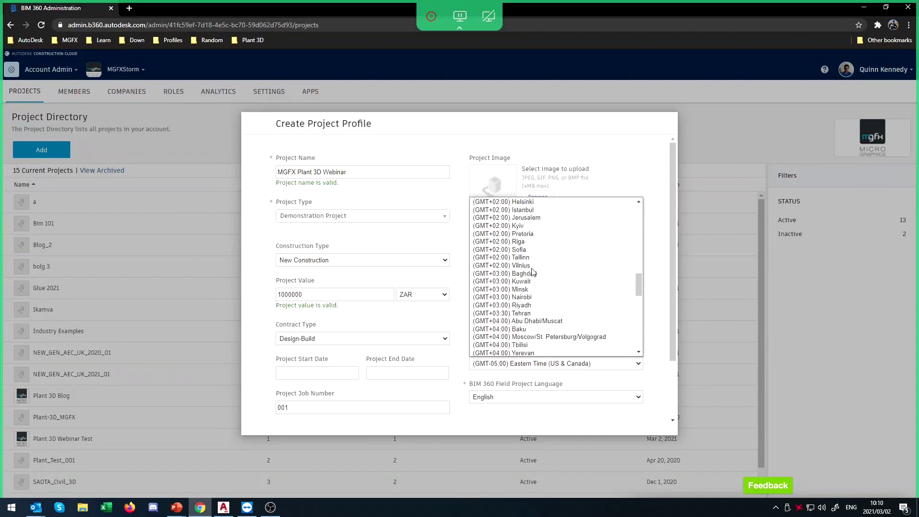
scroll(555, 287, "up", 4)
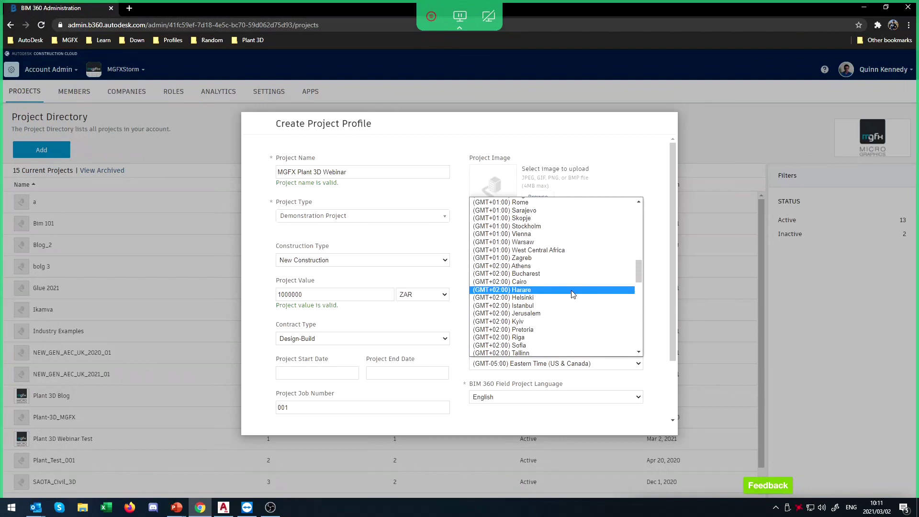
left_click(572, 329)
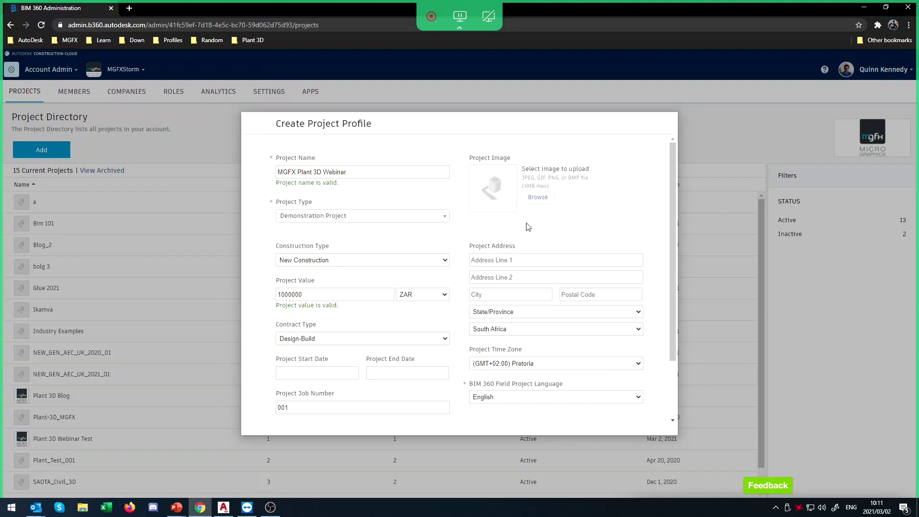
Step: Upload thumbnail_image001.png from the Desktop as the project image, and save the project profile to continue
left_click(534, 199)
left_click(174, 170)
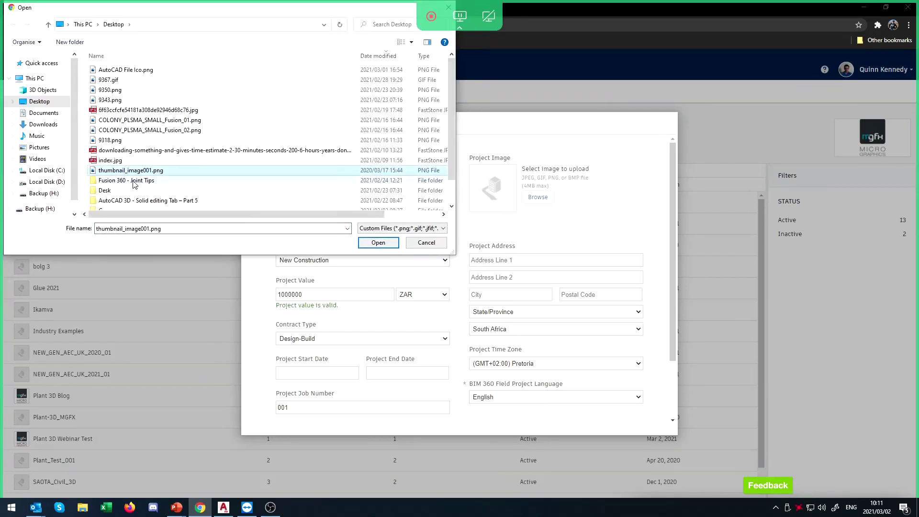
left_click(398, 245)
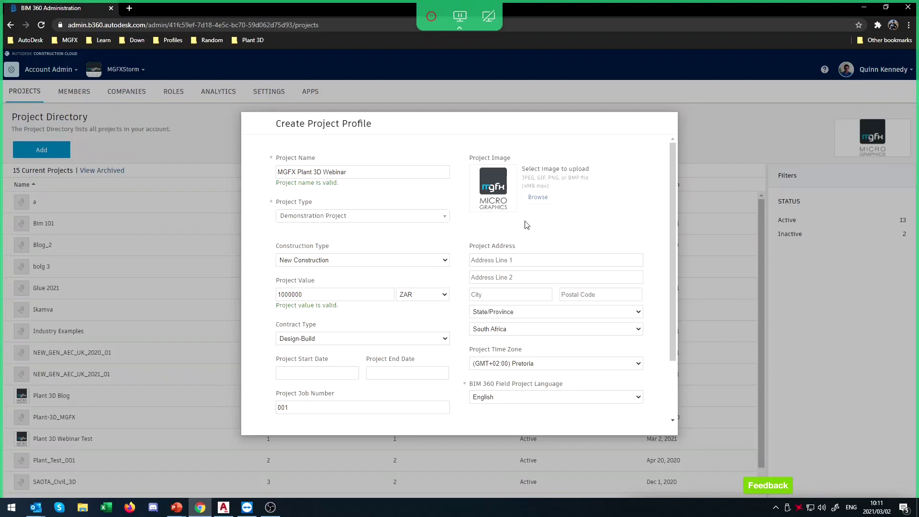
scroll(536, 240, "down", 2)
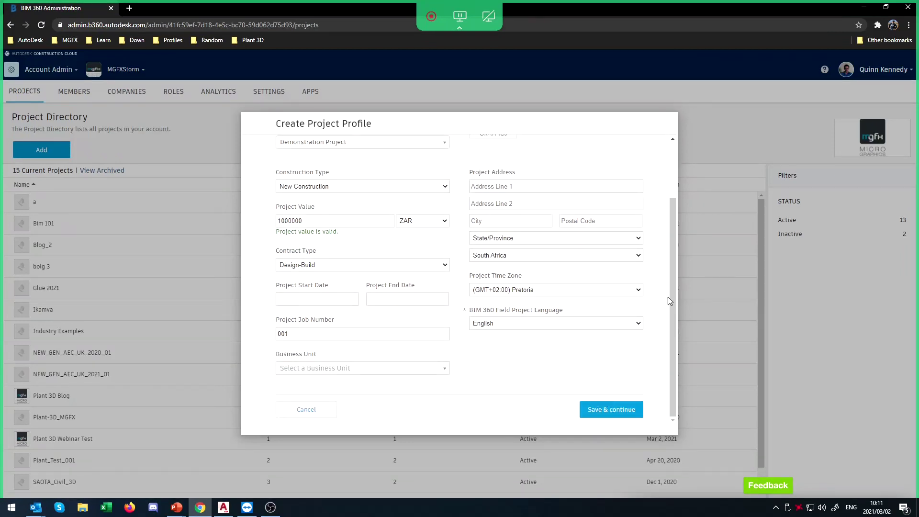
left_click(617, 410)
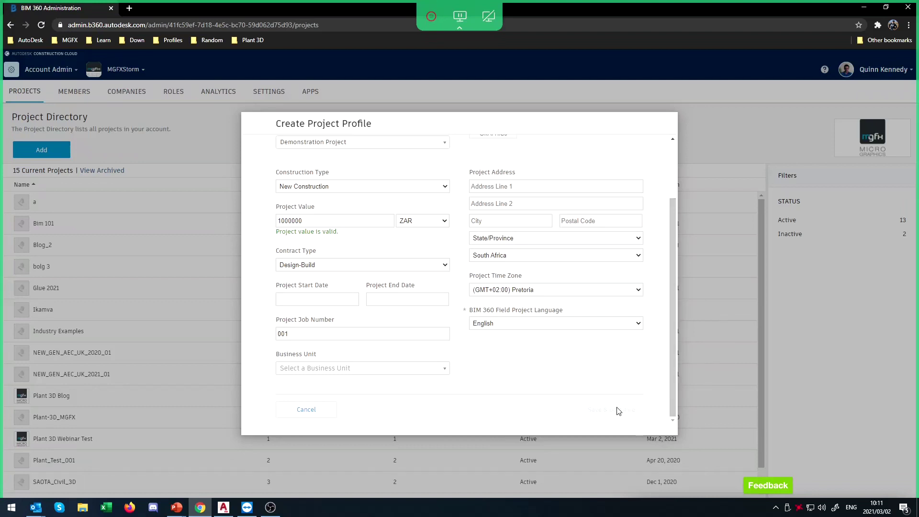
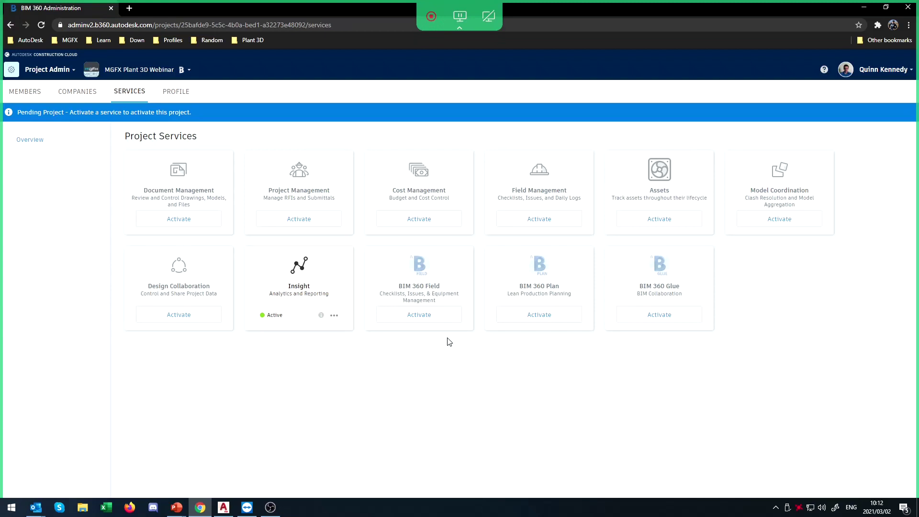
Step: Activate the Project Management service for the project without applying a project template
left_click(310, 228)
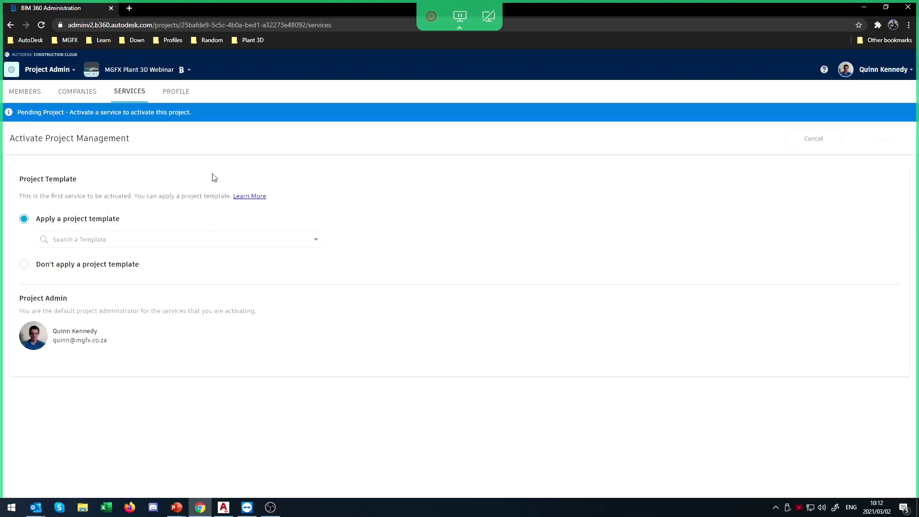
left_click(113, 267)
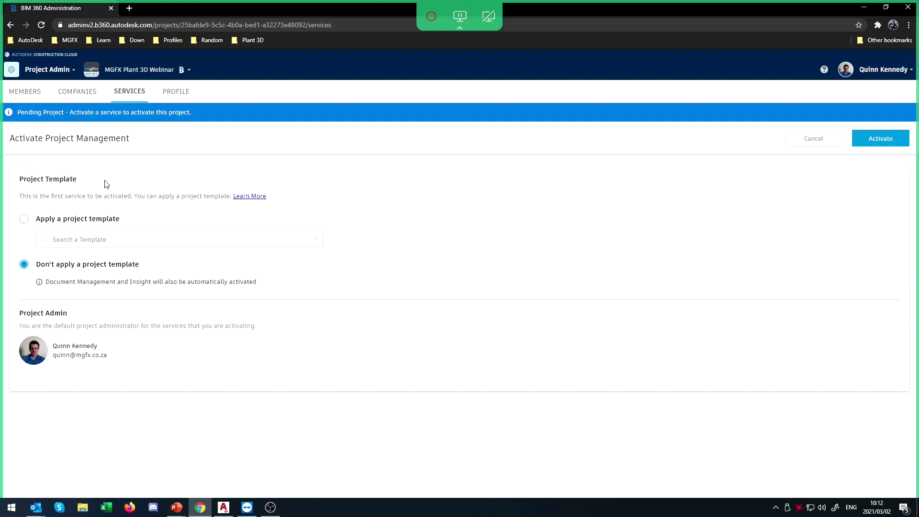
left_click(875, 141)
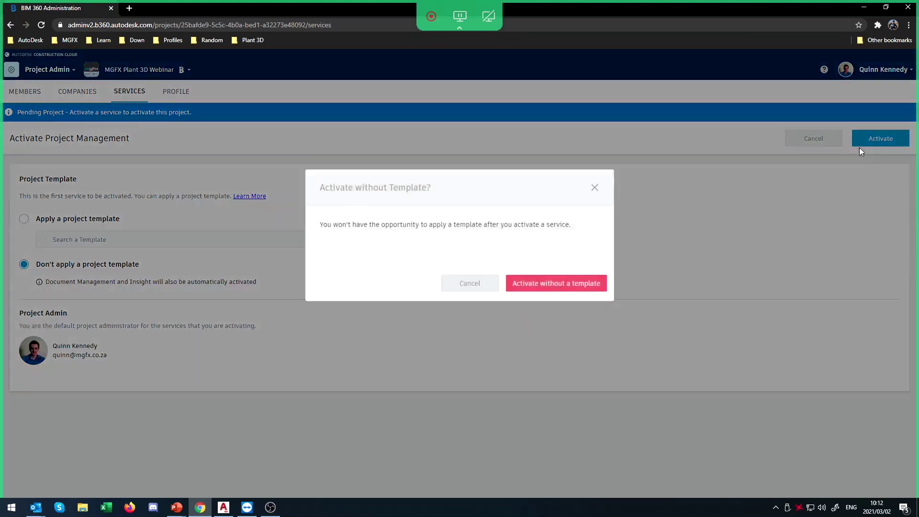
left_click(561, 298)
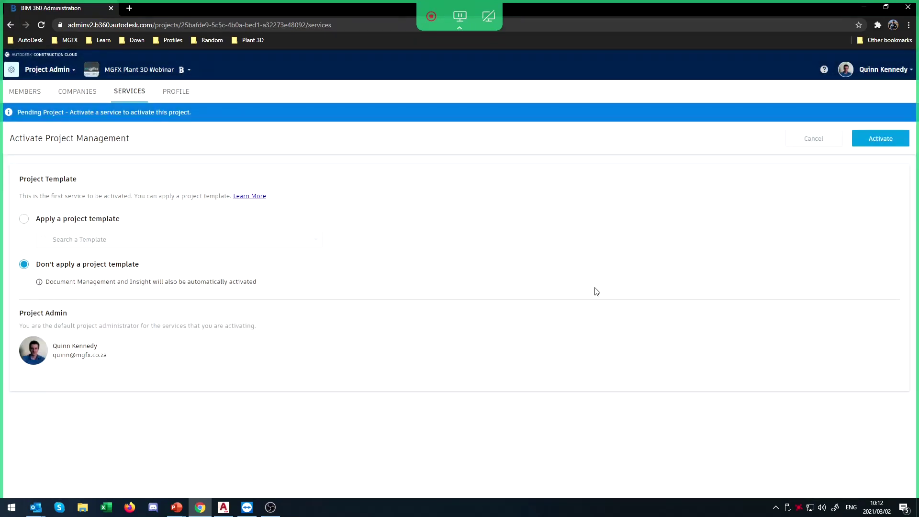
left_click(879, 143)
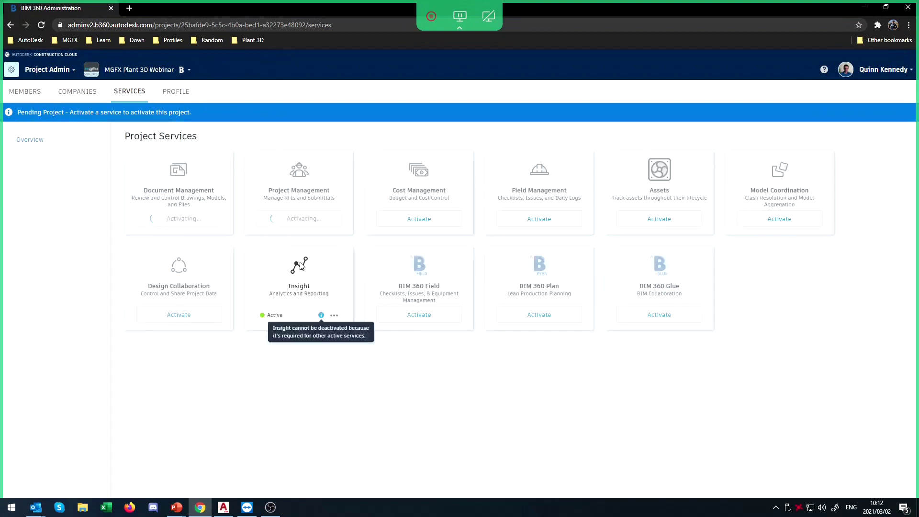
Step: Activate the Design Collaboration service and open the project's member list
left_click(180, 316)
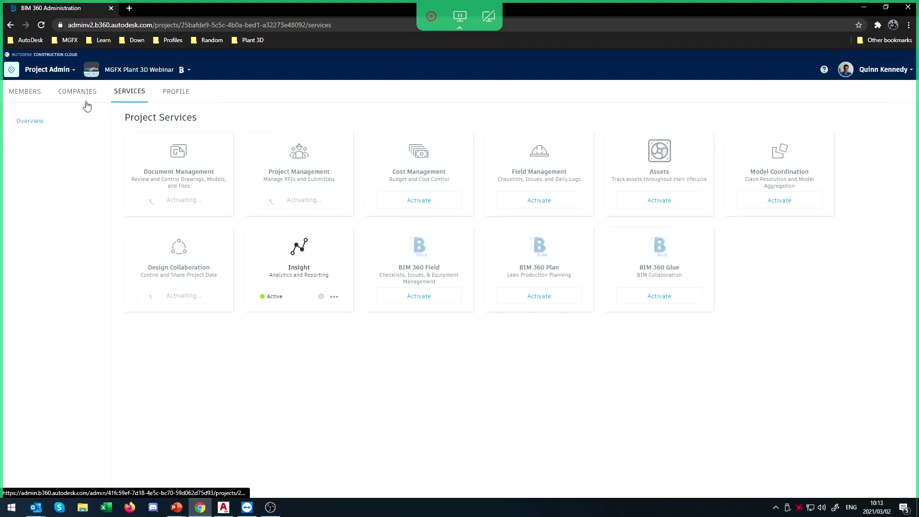
left_click(39, 94)
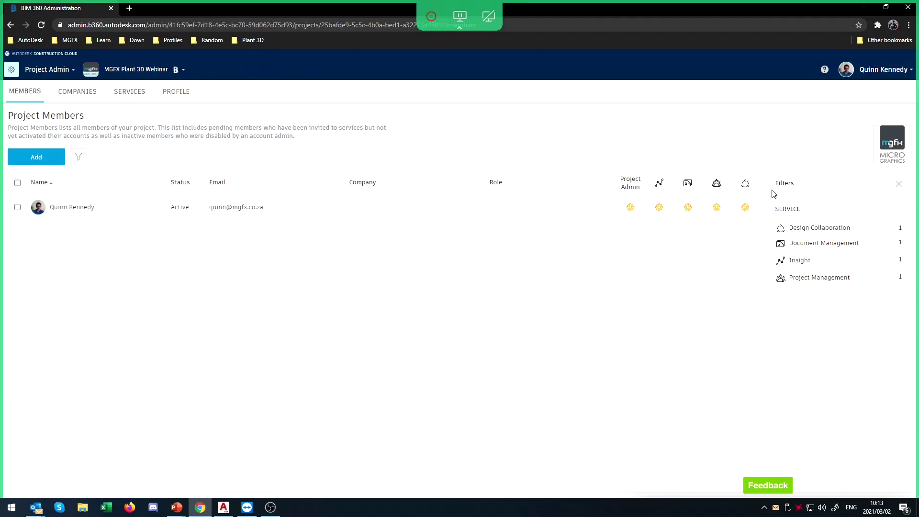
Step: Review the project's active services and return to the project member list
left_click(132, 100)
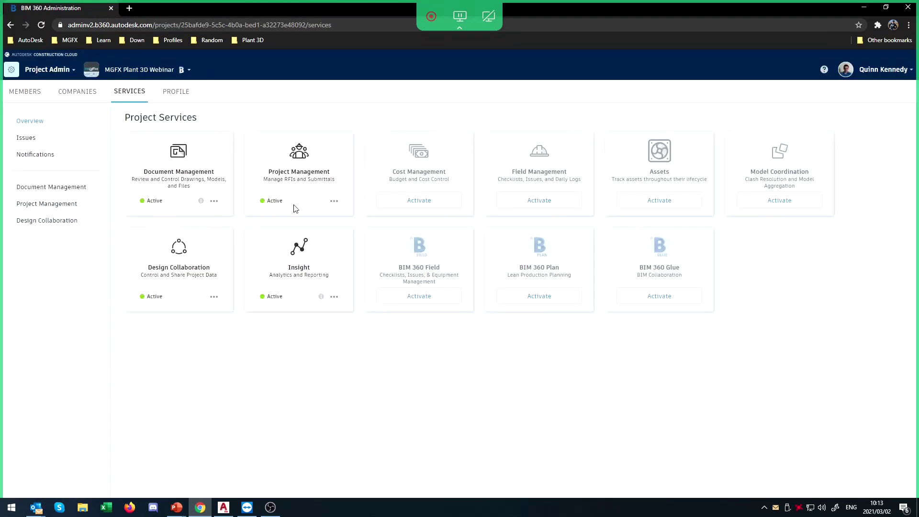
left_click(30, 96)
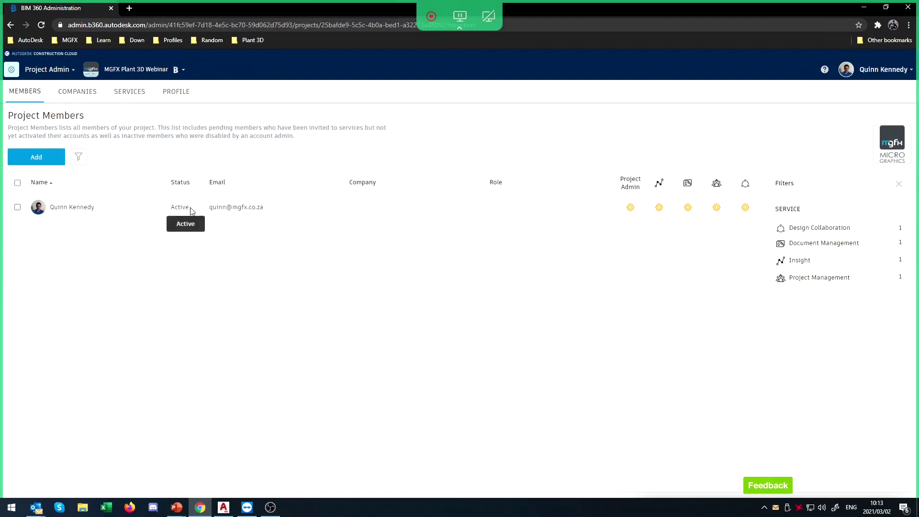
left_click(50, 158)
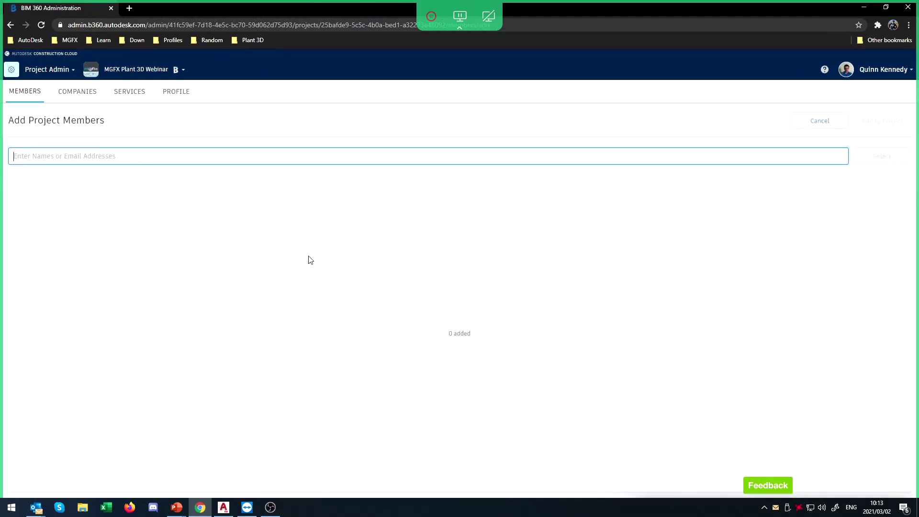
type("pau")
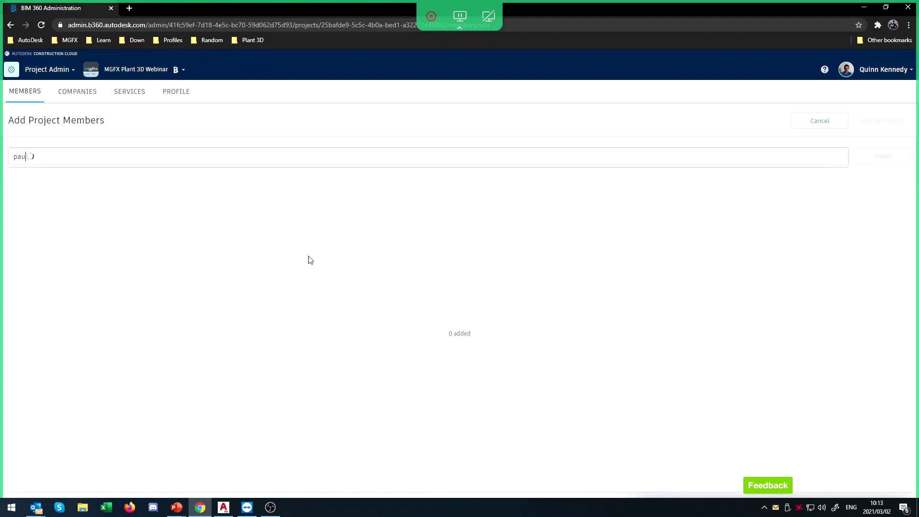
left_click(201, 175)
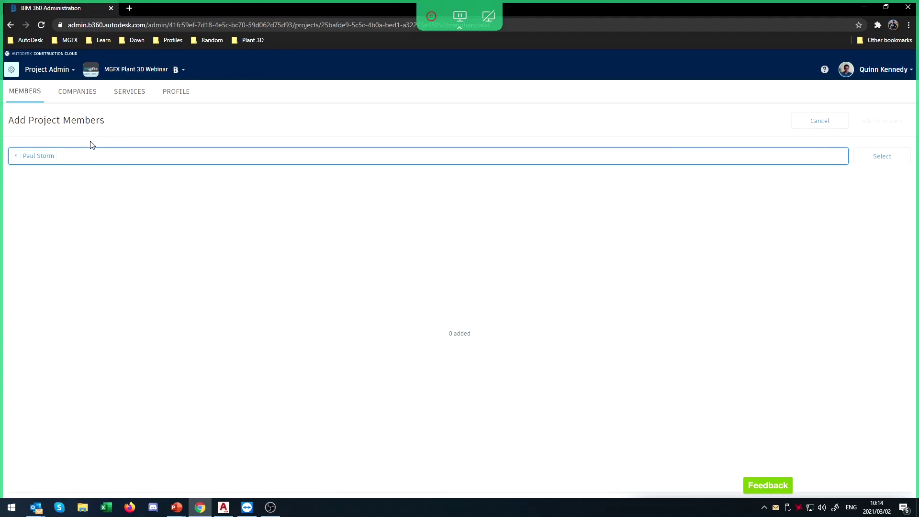
type("al")
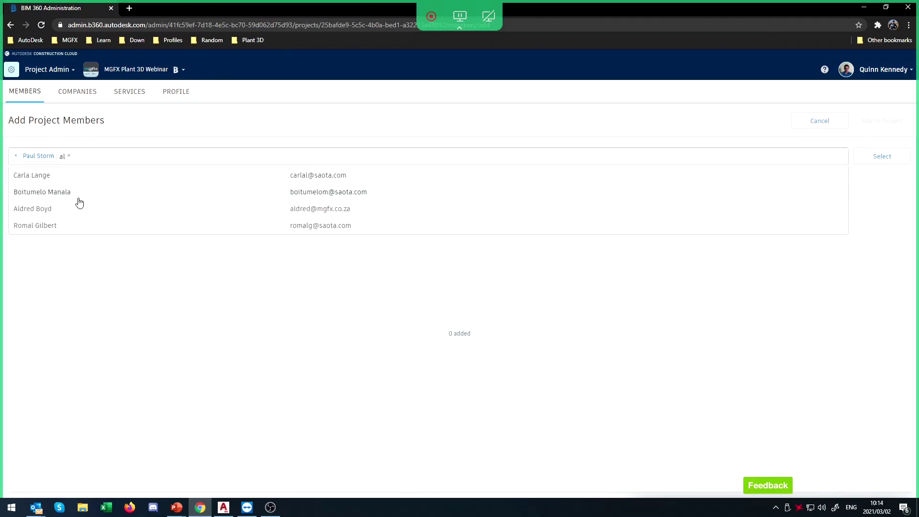
left_click(71, 213)
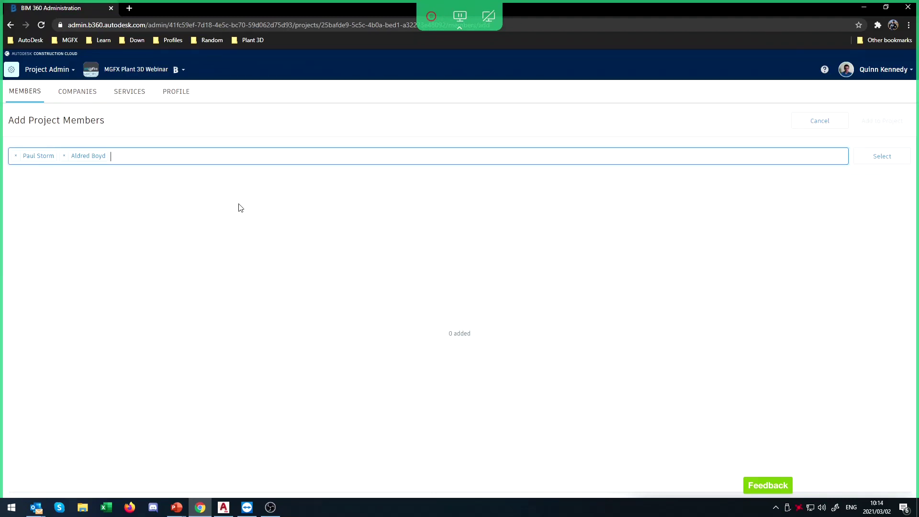
left_click(63, 157)
left_click(16, 156)
left_click(775, 250)
left_click(820, 121)
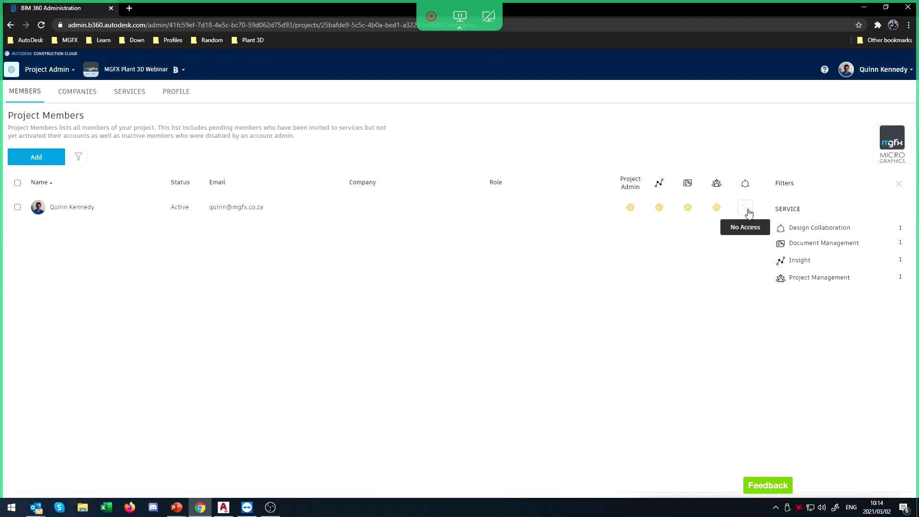
Step: Toggle the project member's access to the individual project services and restore it to Admin
left_click(659, 208)
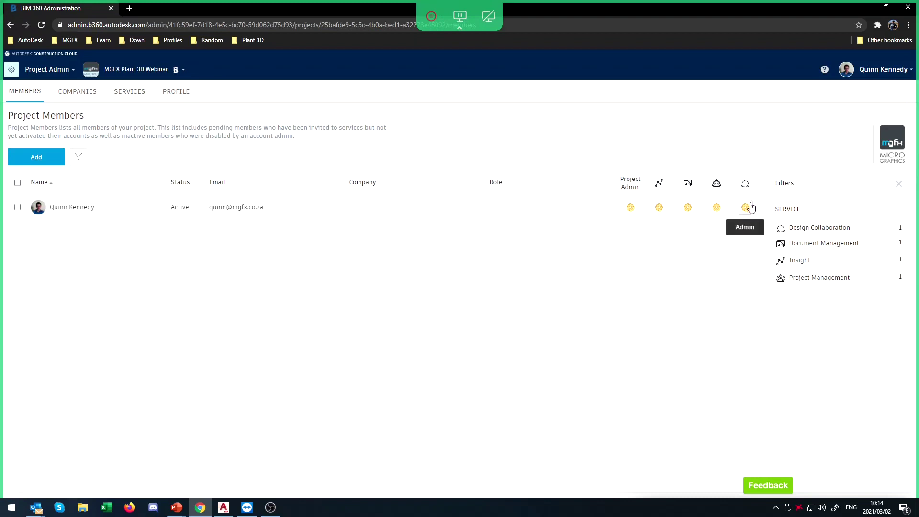
left_click(687, 208)
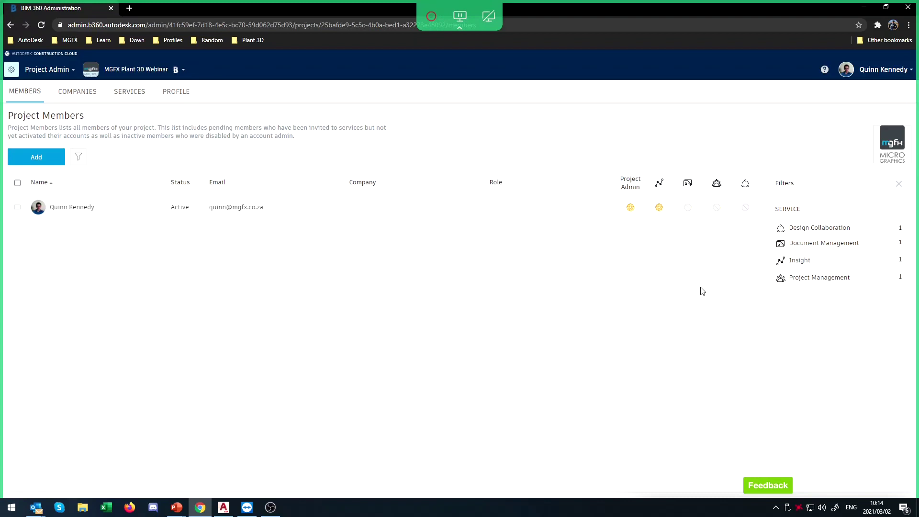
left_click(688, 207)
left_click(716, 207)
left_click(741, 208)
Step: Switch to Outlook, read the BIM 360 welcome e-mail for the Plant 3D Webinar Test project, and minimise the message
mouse_move(43, 507)
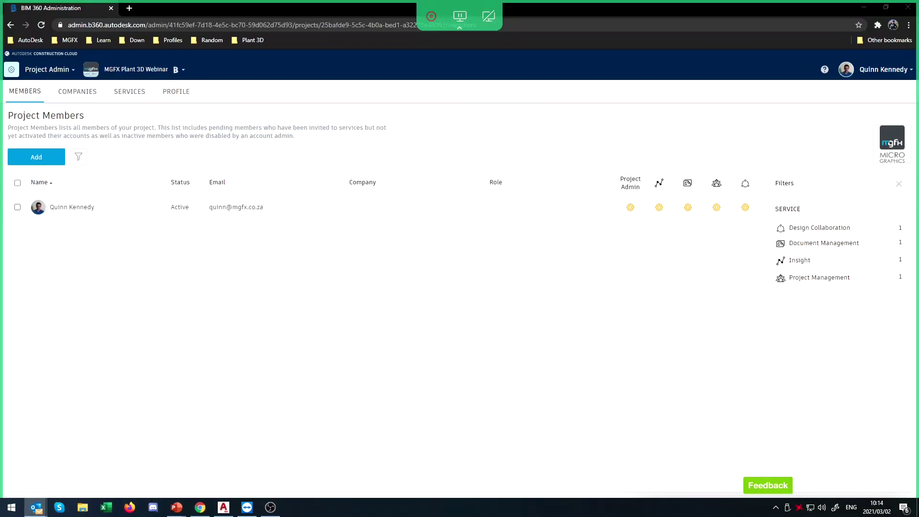
left_click(36, 507)
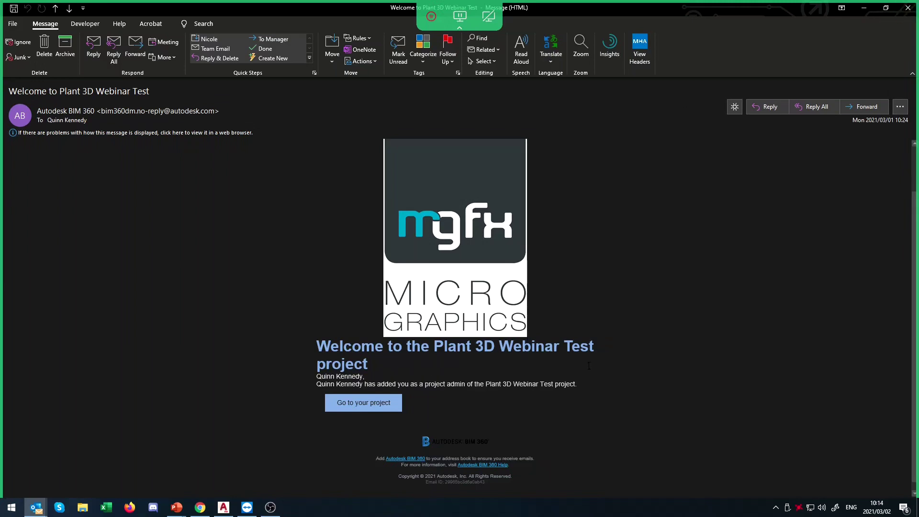
left_click_drag(589, 365, 563, 388)
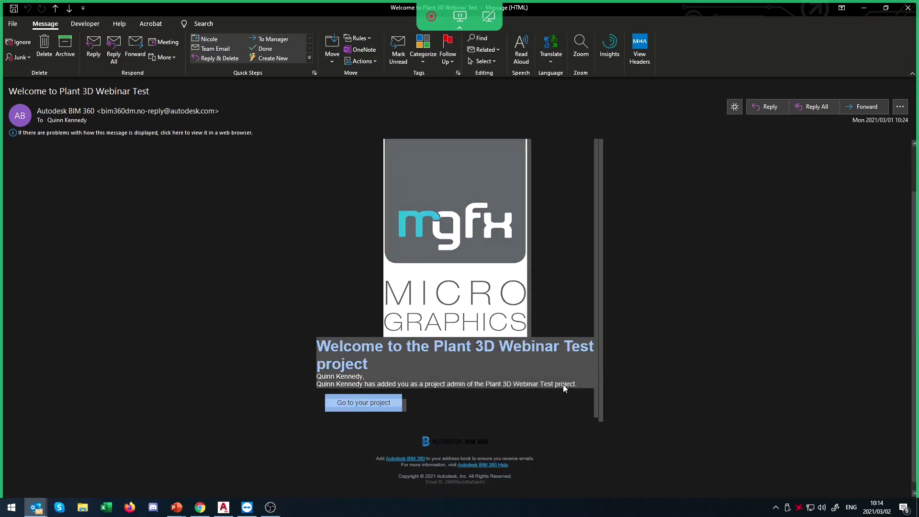
left_click(585, 287)
scroll(599, 297, "up", 2)
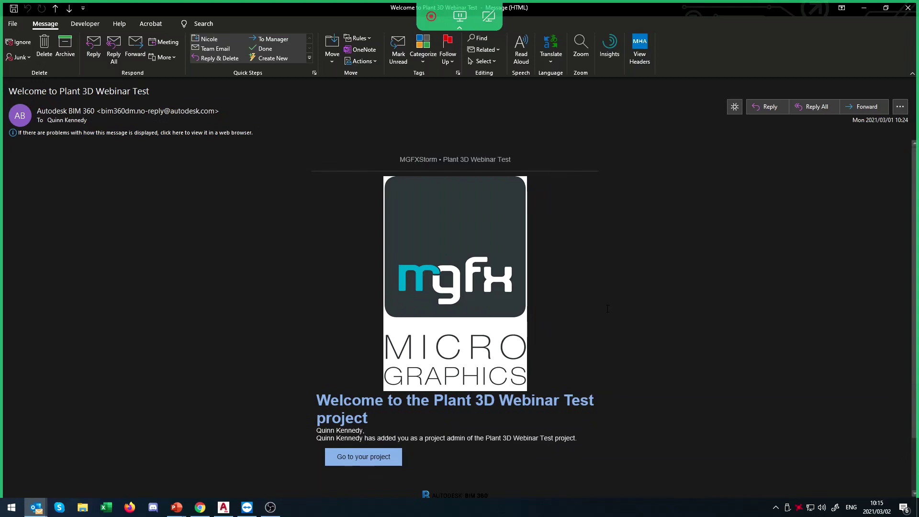
scroll(607, 307, "down", 1)
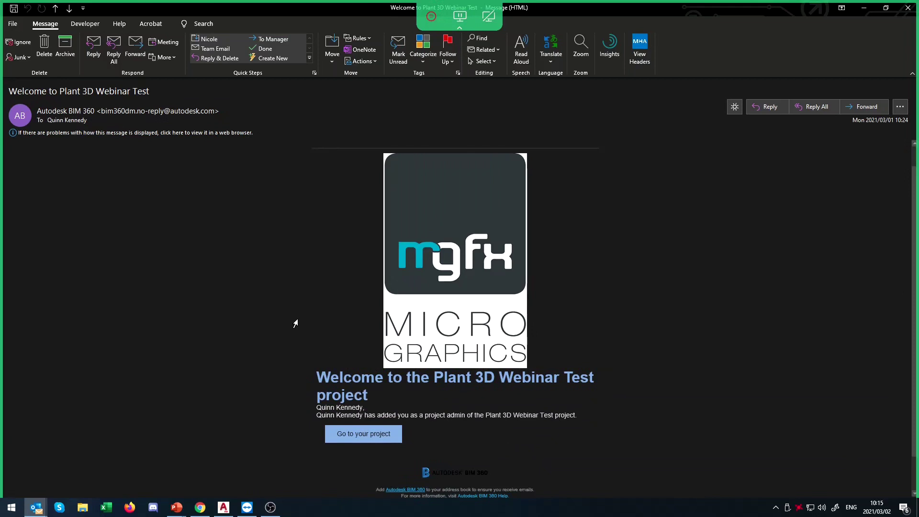
scroll(296, 324, "up", 1)
scroll(359, 319, "down", 1)
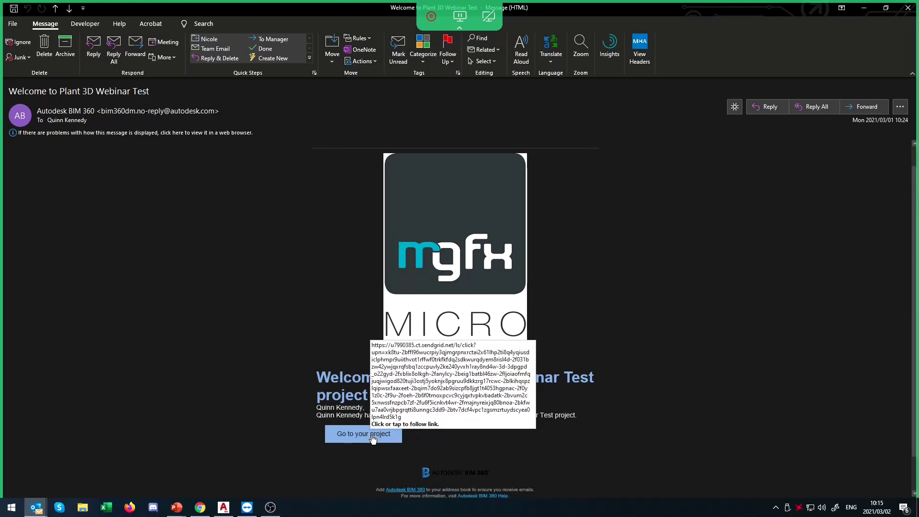
left_click(863, 8)
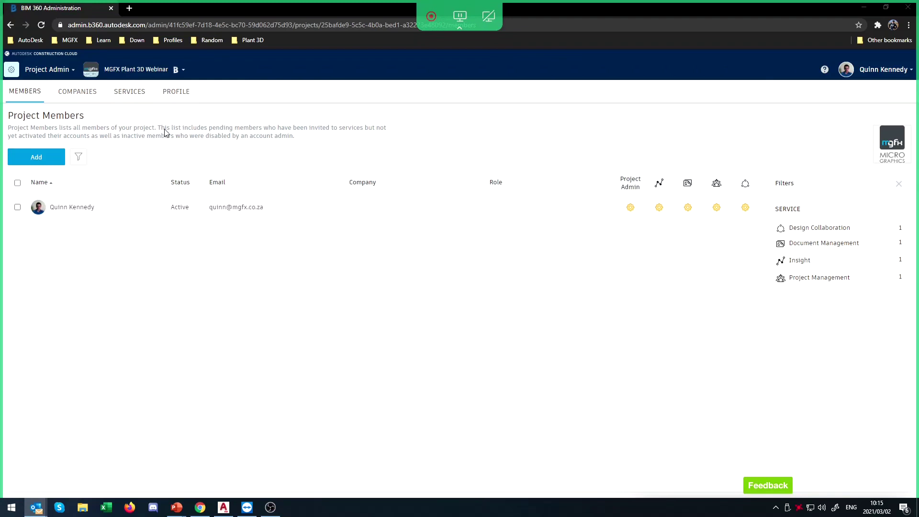
Step: Open the project's Document Management service and view the Project Files folder
left_click(53, 71)
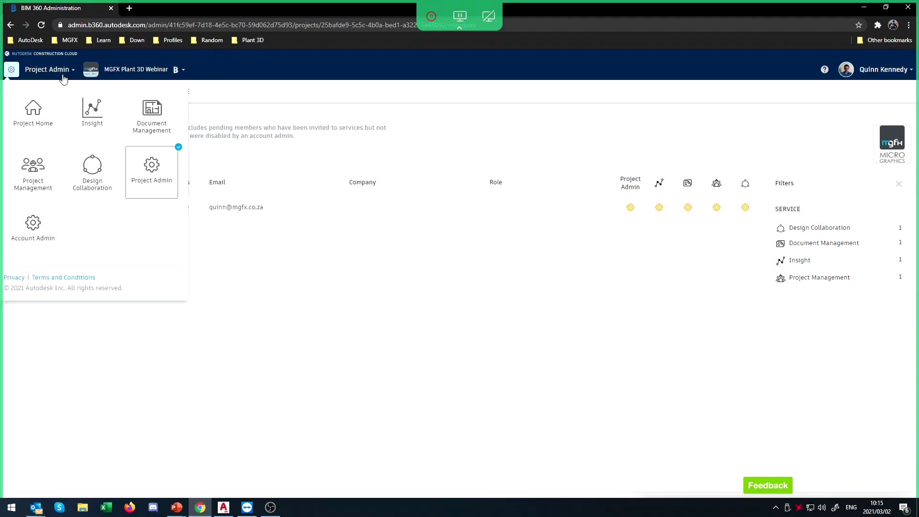
left_click(146, 120)
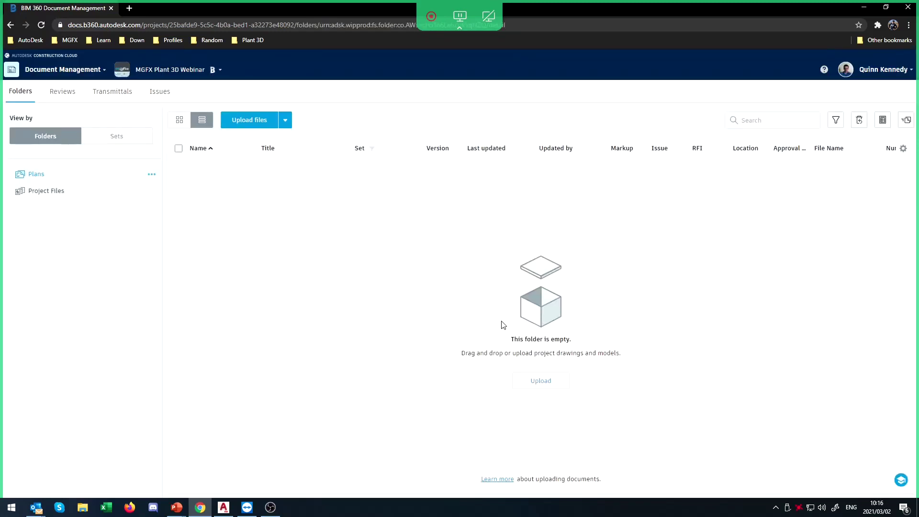
left_click(57, 190)
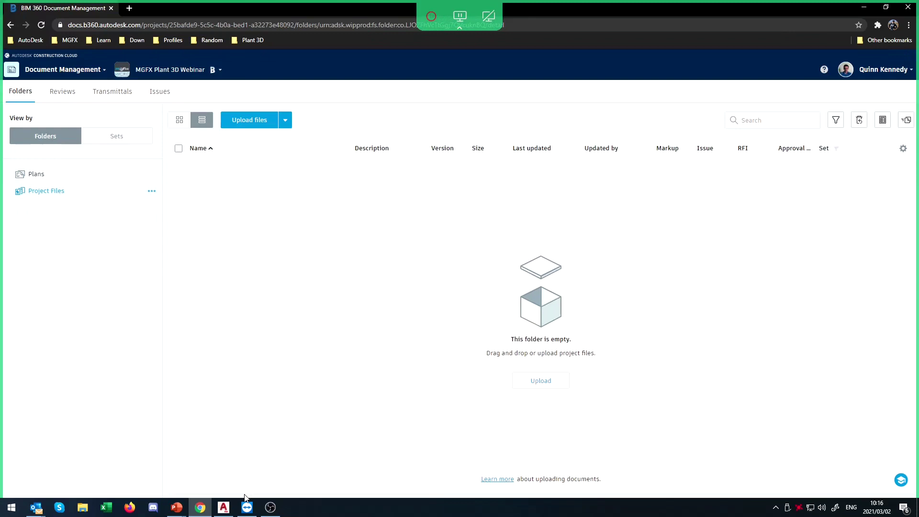
Step: Switch to AutoCAD Plant 3D and examine the P&ID drawing PnID-001 and the MGFX Webinar project tree
left_click(224, 507)
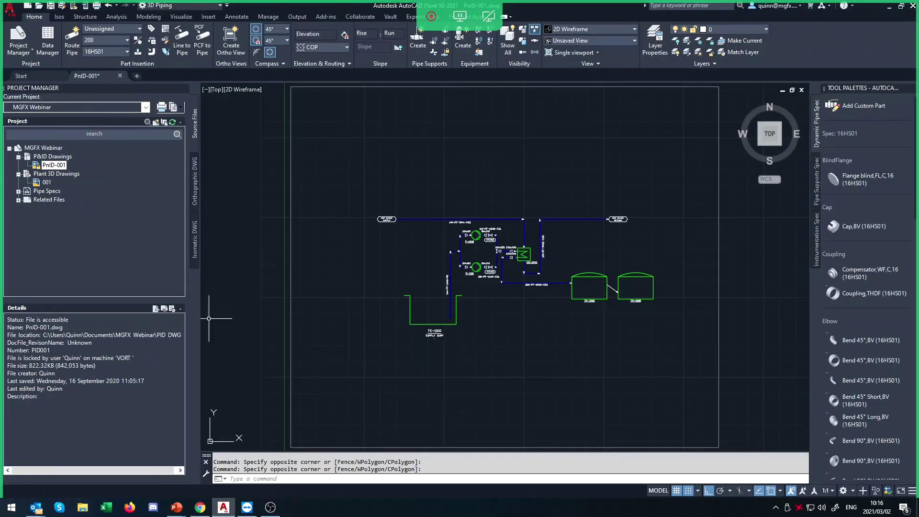
mouse_move(493, 189)
middle_mouse_down()
mouse_move(423, 179)
mouse_move(421, 122)
mouse_move(472, 154)
middle_mouse_up()
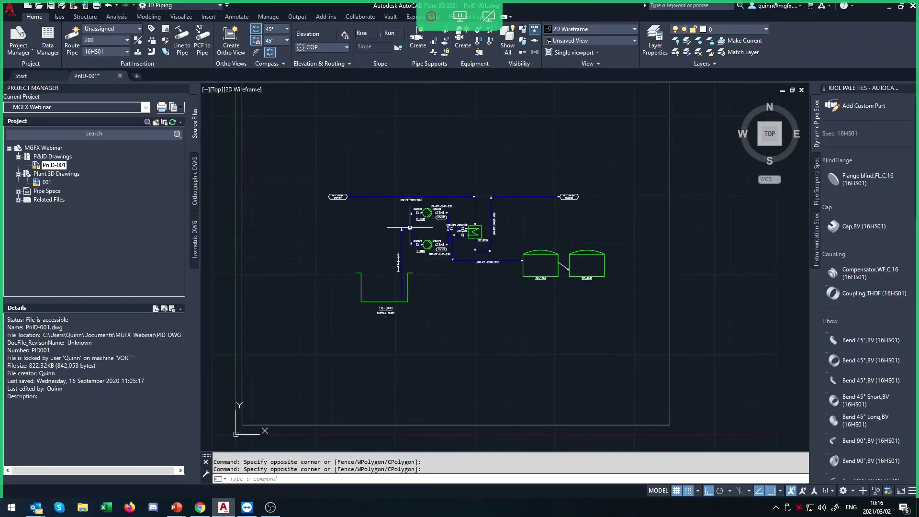
middle_click_drag(359, 228, 385, 277)
middle_click(369, 220)
middle_click(369, 220)
left_click(19, 193)
left_click(18, 191)
left_click(18, 191)
Step: Open drawing 001 from the Plant 3D Drawings of the MGFX Webinar project and inspect its equipment model
left_click(46, 183)
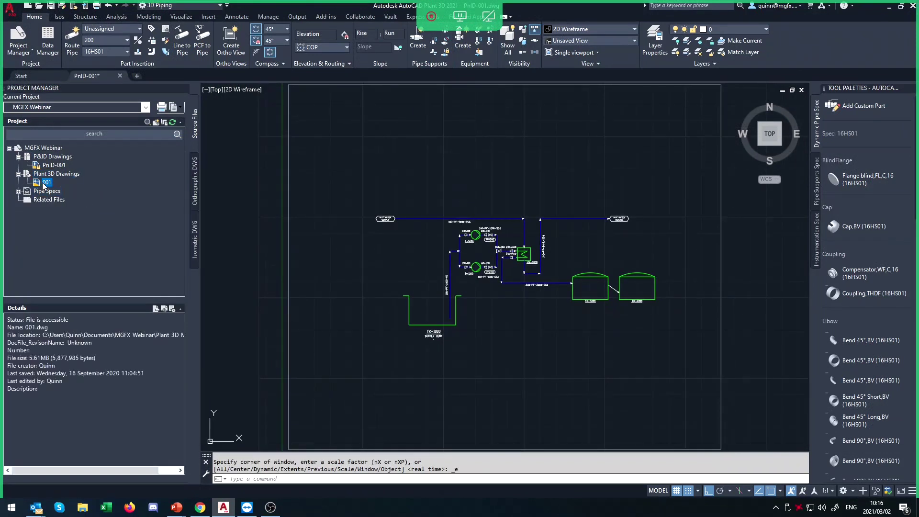
double_click(45, 183)
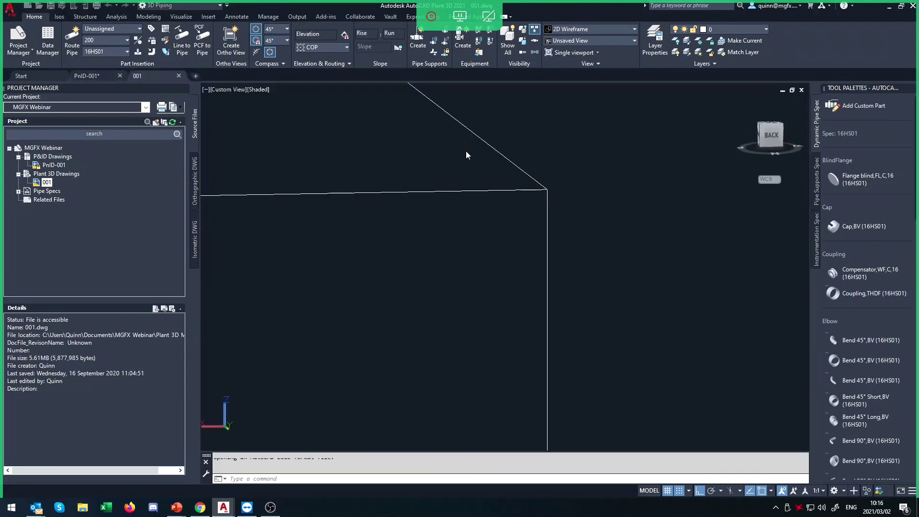
middle_click_drag(465, 150, 491, 161)
scroll(492, 165, "down", 4)
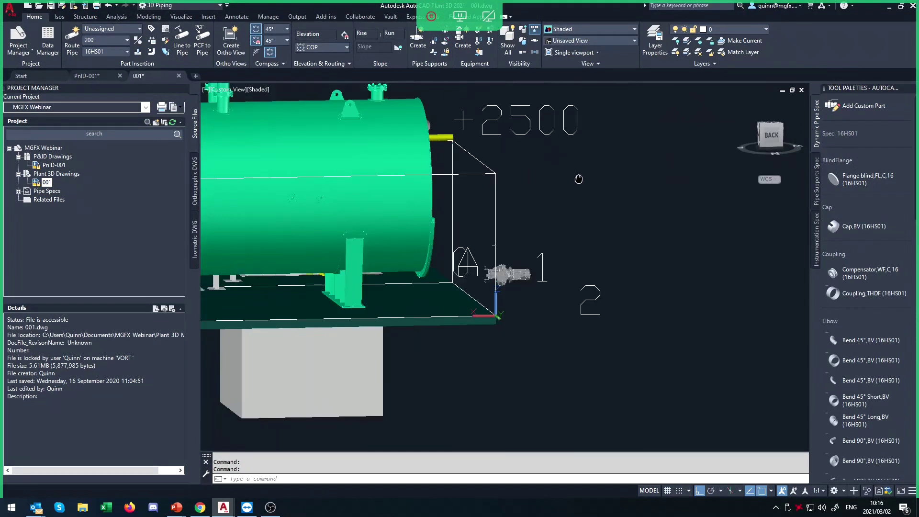
scroll(631, 180, "up", 3)
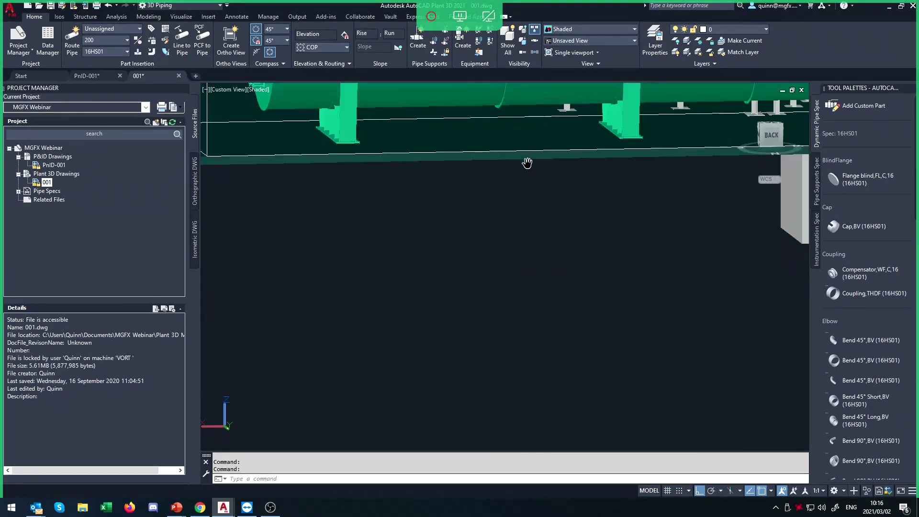
scroll(514, 191, "down", 4)
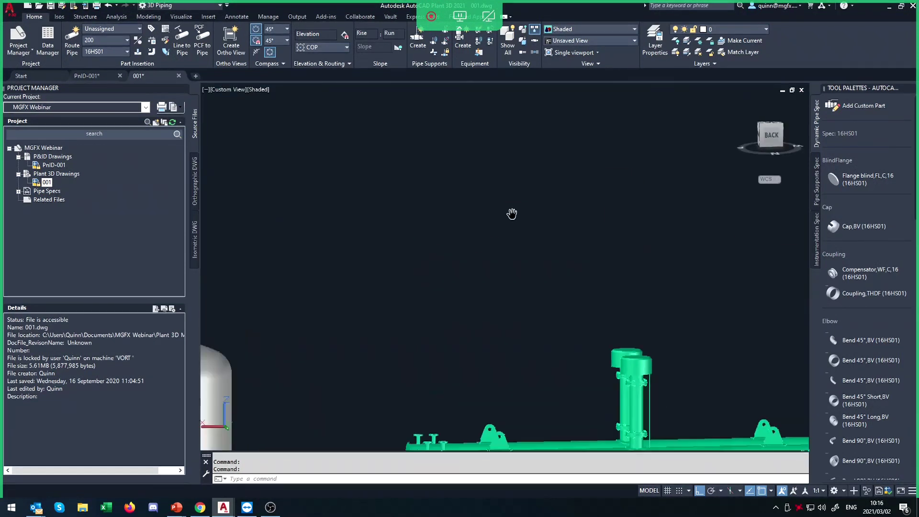
scroll(512, 213, "down", 4)
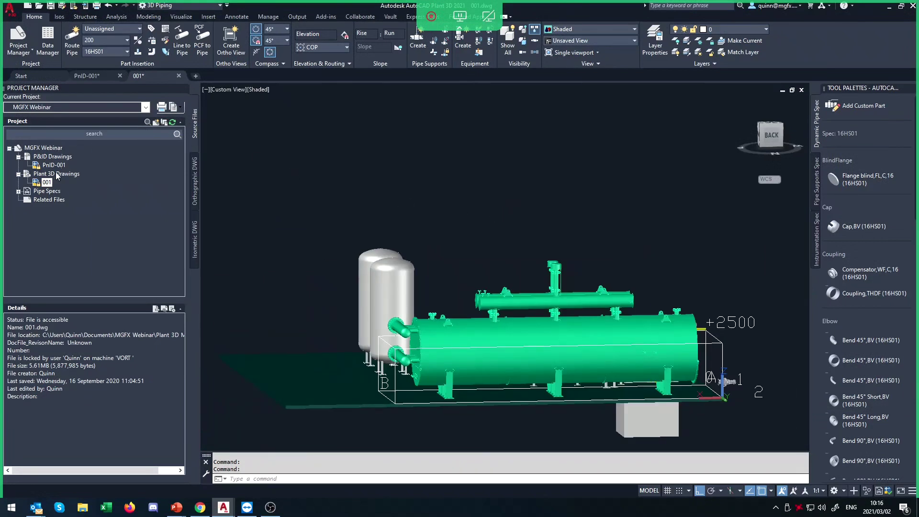
Step: Save all open drawings of the MGFX Webinar project
mouse_move(188, 91)
right_click(157, 74)
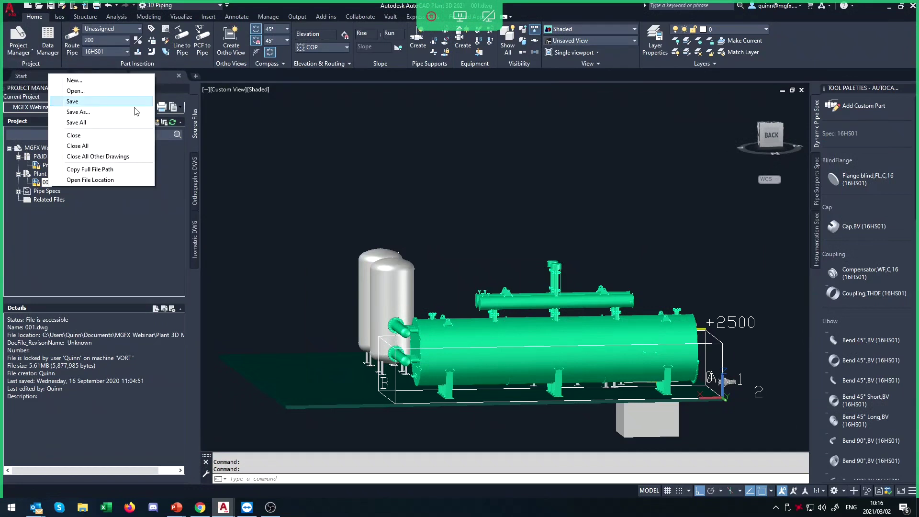
left_click(133, 122)
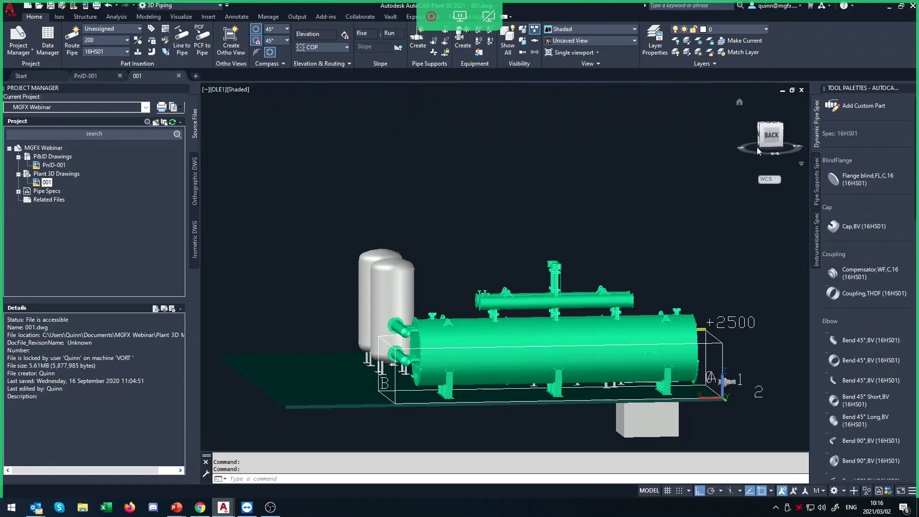
Step: With drawing 001 set to the NE Isometric view, save all open drawings again and close them
left_click(760, 127)
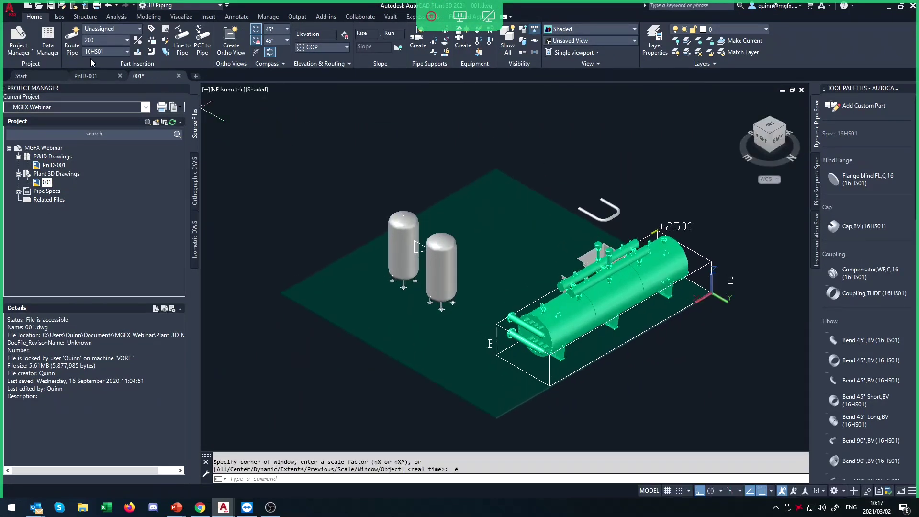
mouse_move(169, 75)
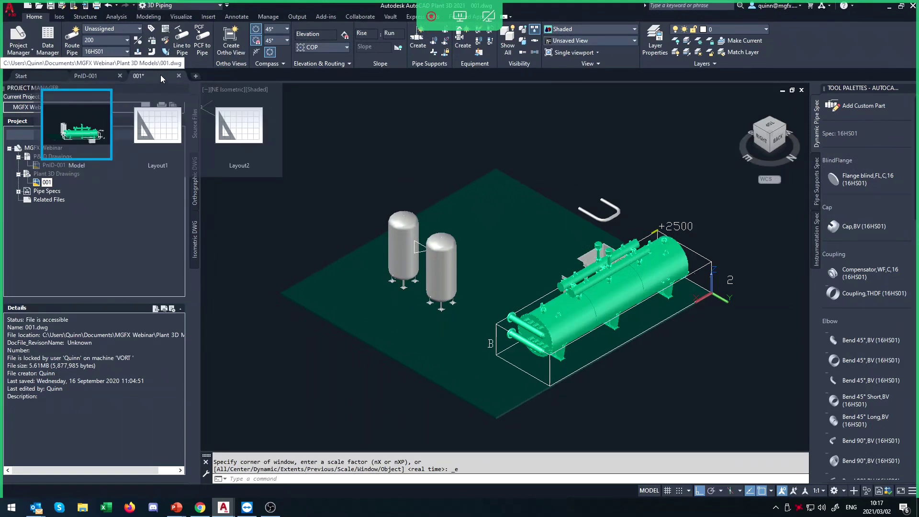
right_click(165, 74)
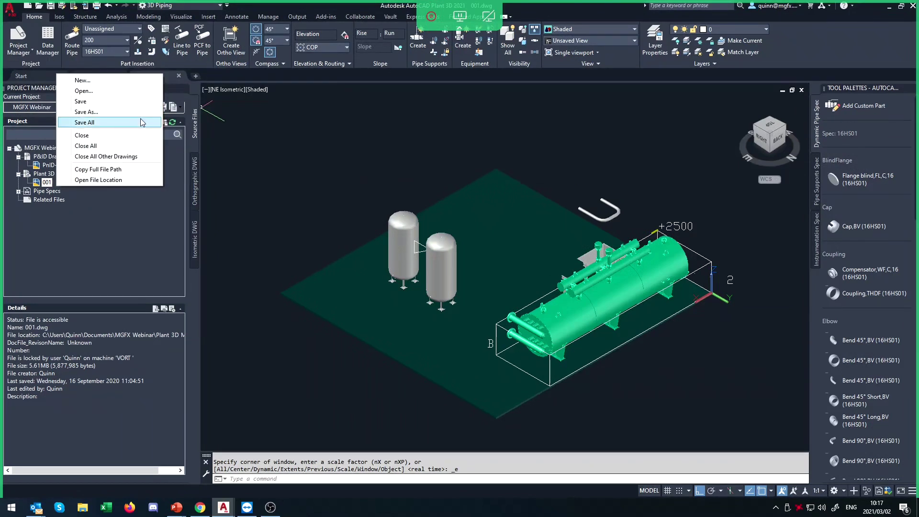
left_click(142, 123)
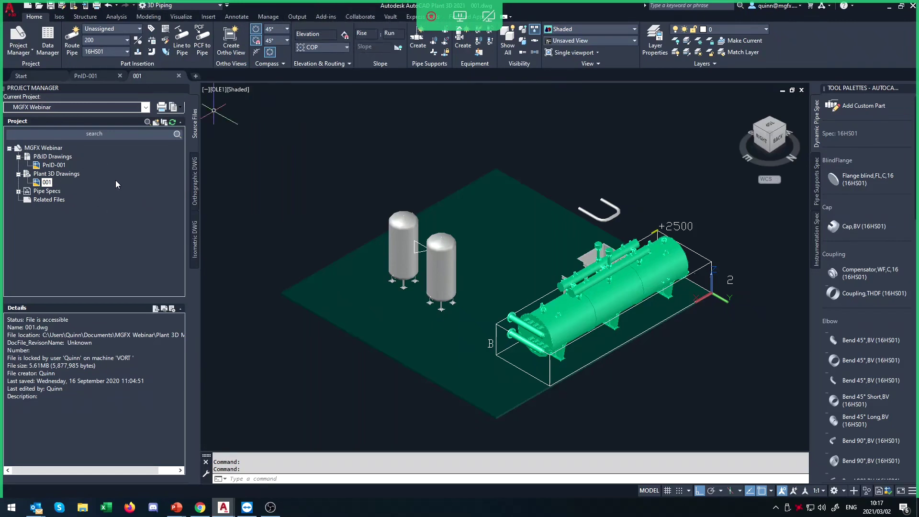
left_click(179, 76)
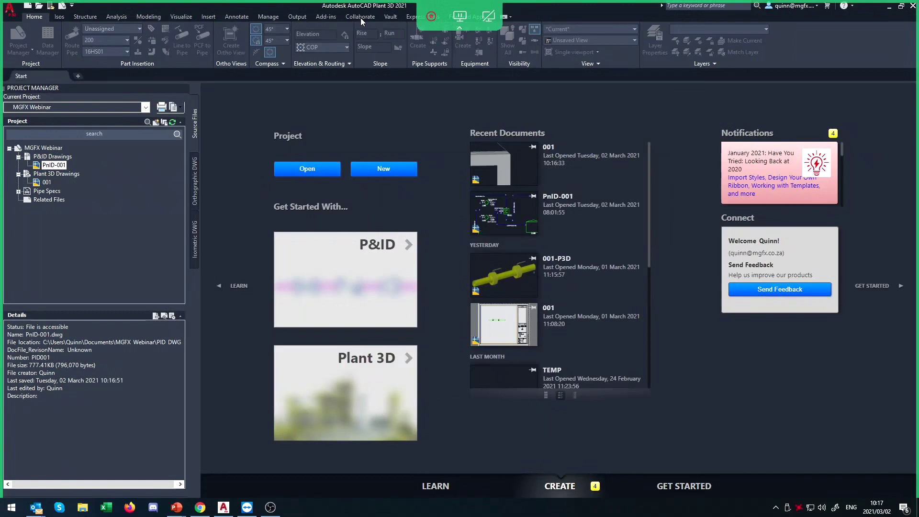
Step: Open the P&ID drawing PnID-001 and start Share Project for the MGFX Webinar project
left_click(62, 166)
double_click(63, 165)
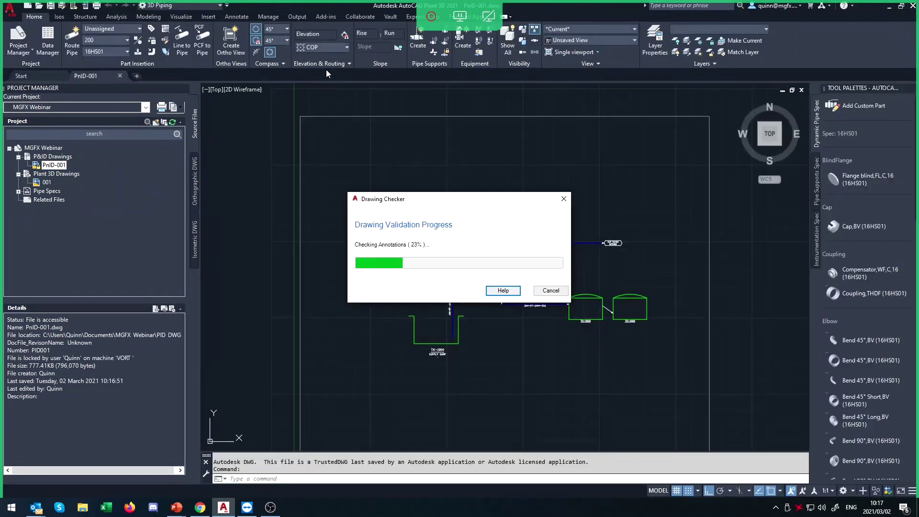
left_click(360, 16)
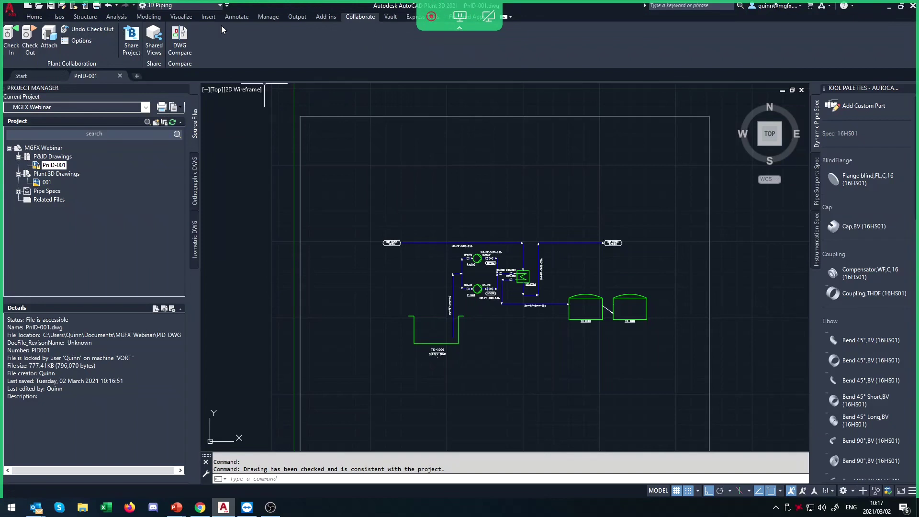
left_click(394, 18)
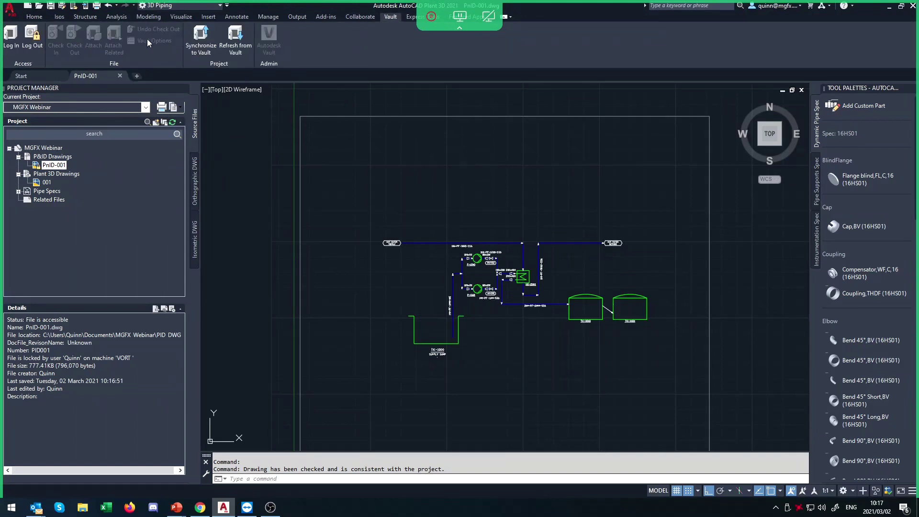
left_click(360, 17)
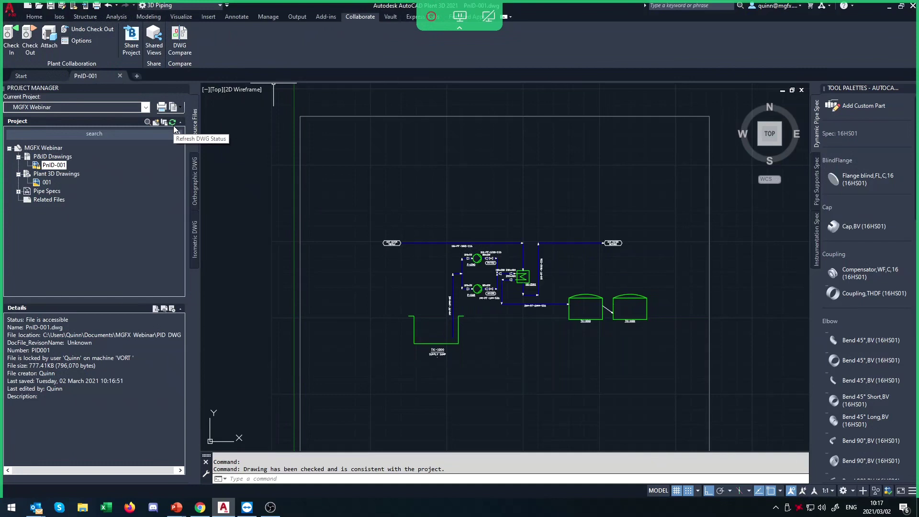
left_click(132, 48)
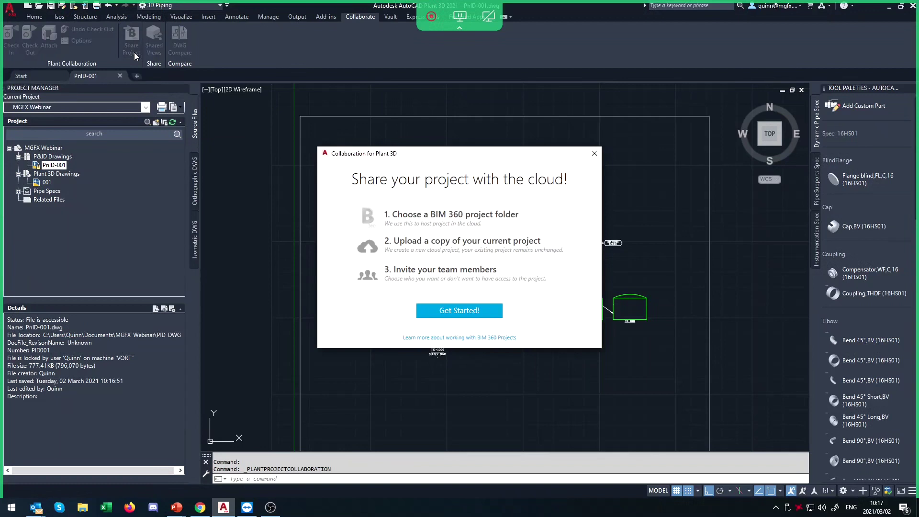
left_click_drag(519, 157, 507, 172)
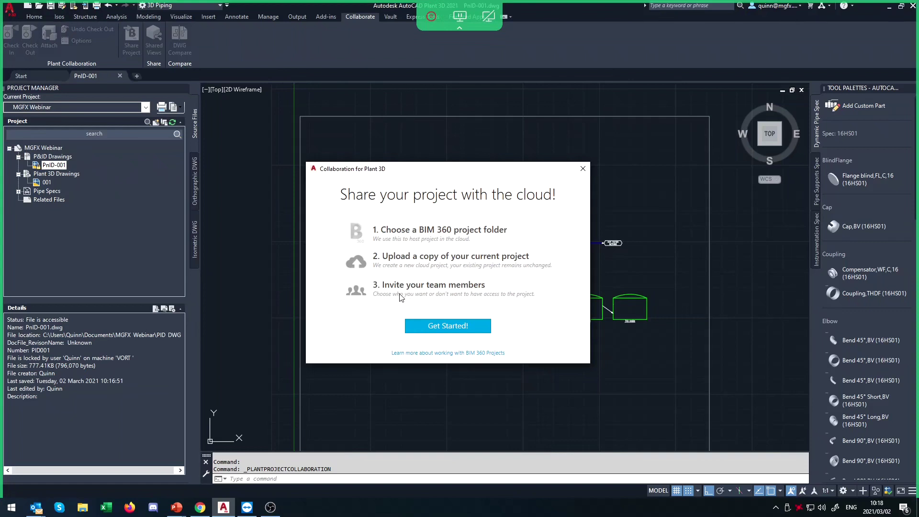
Step: Switch to BIM 360 in Chrome and view the members list in Project Admin for MGFX Plant 3D Webinar
left_click(200, 507)
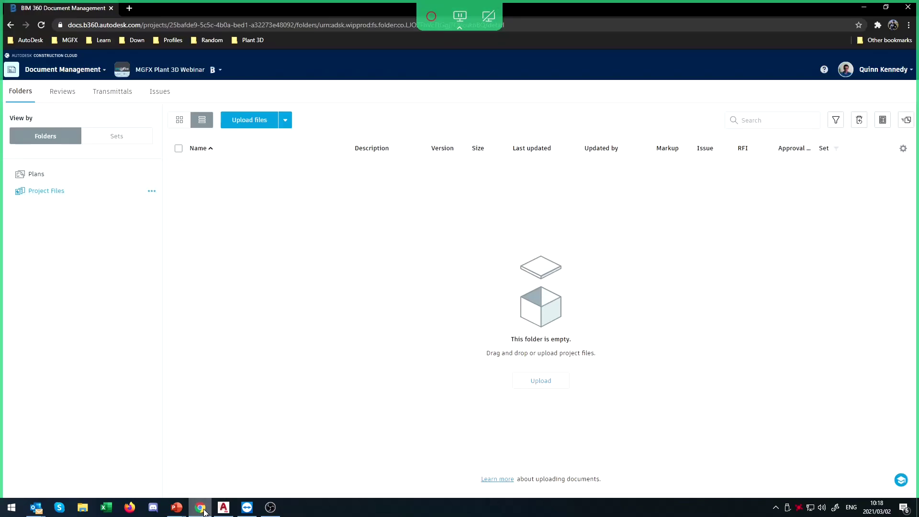
left_click(59, 75)
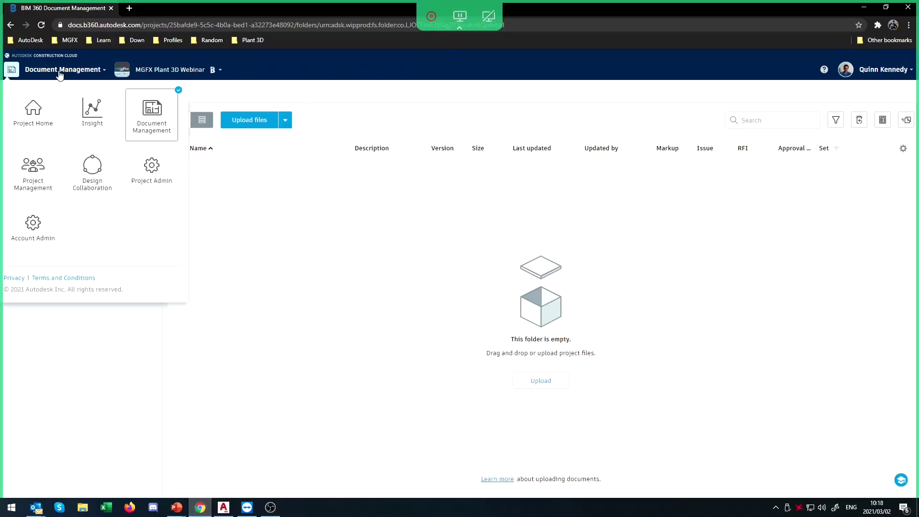
left_click(164, 172)
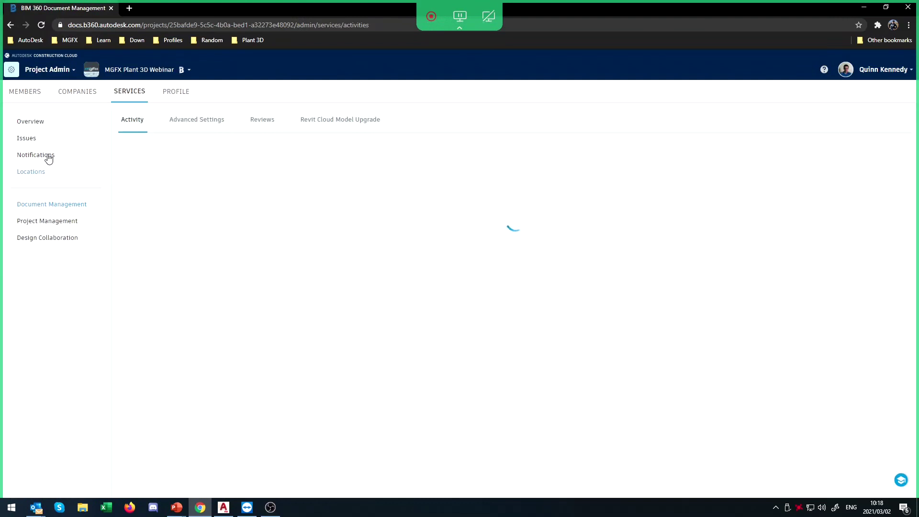
left_click(21, 92)
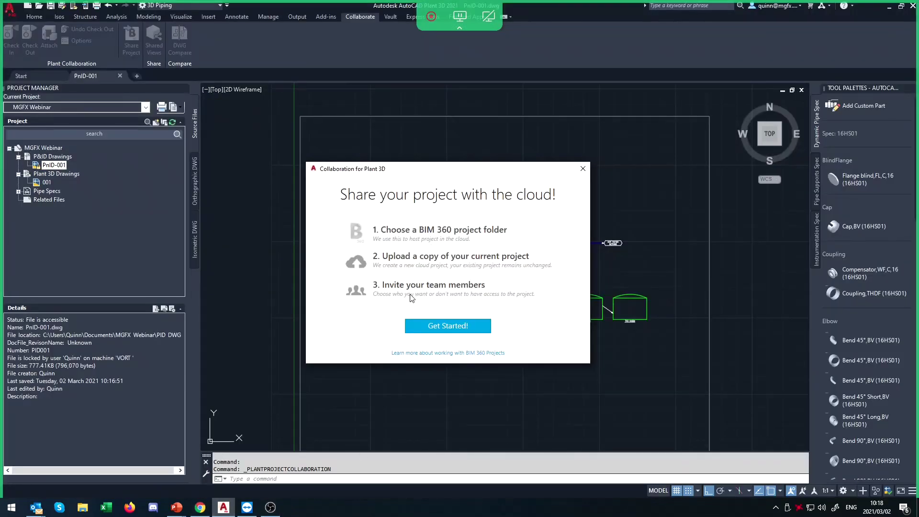
Step: Switch back to AutoCAD Plant 3D and begin the cloud sharing, closing all open project drawings
left_click(458, 329)
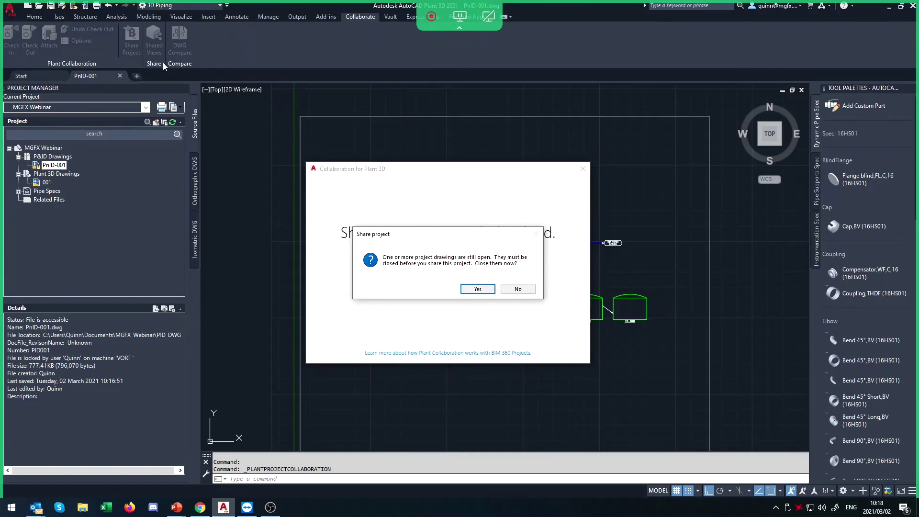
left_click(477, 289)
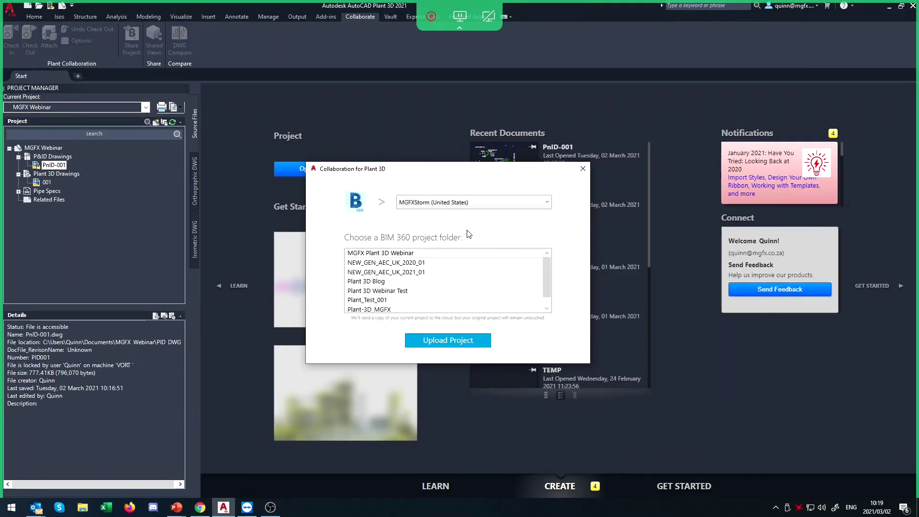
Step: Upload the project to the BIM 360 project folder MGFX Plant 3D Webinar under the MGFXStorm (United States) account
left_click(475, 202)
left_click(474, 206)
scroll(388, 299, "down", 1)
scroll(397, 300, "up", 1)
scroll(405, 301, "down", 1)
scroll(405, 300, "up", 1)
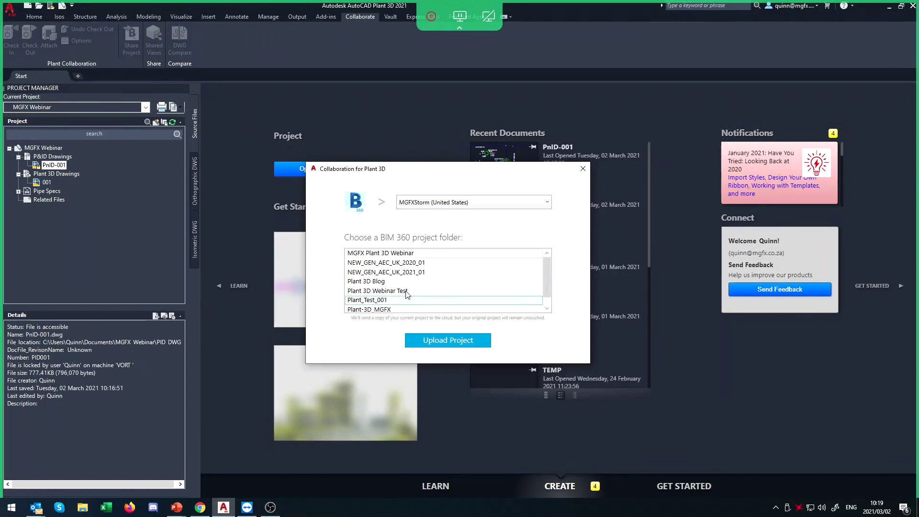
left_click(437, 205)
left_click(438, 216)
left_click(442, 208)
left_click(480, 208)
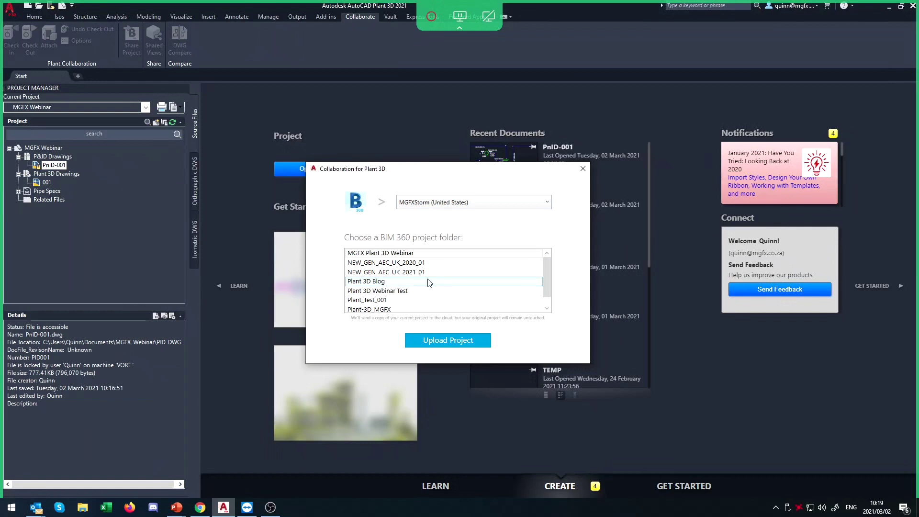
left_click(358, 252)
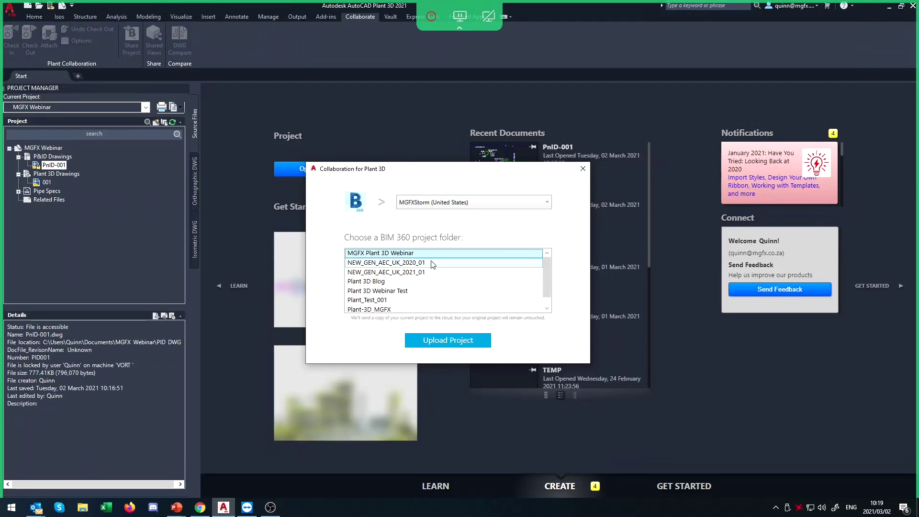
left_click(450, 346)
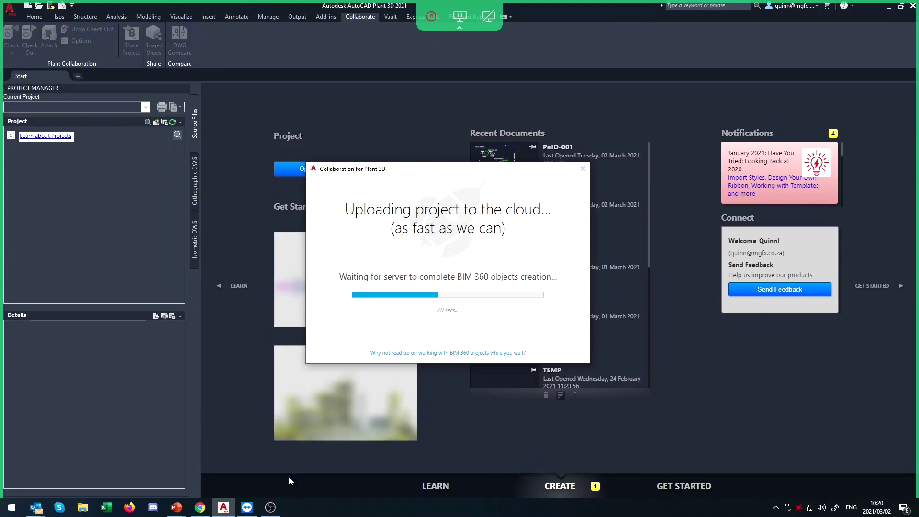
Step: Switch to BIM 360 in Chrome and view the MGFX Webinar folder under Project Files in Document Management
left_click(199, 508)
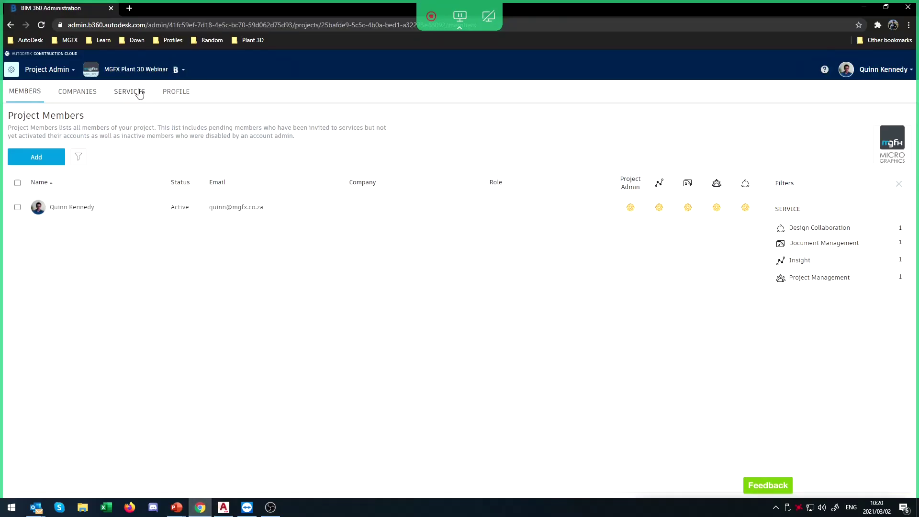
left_click(49, 72)
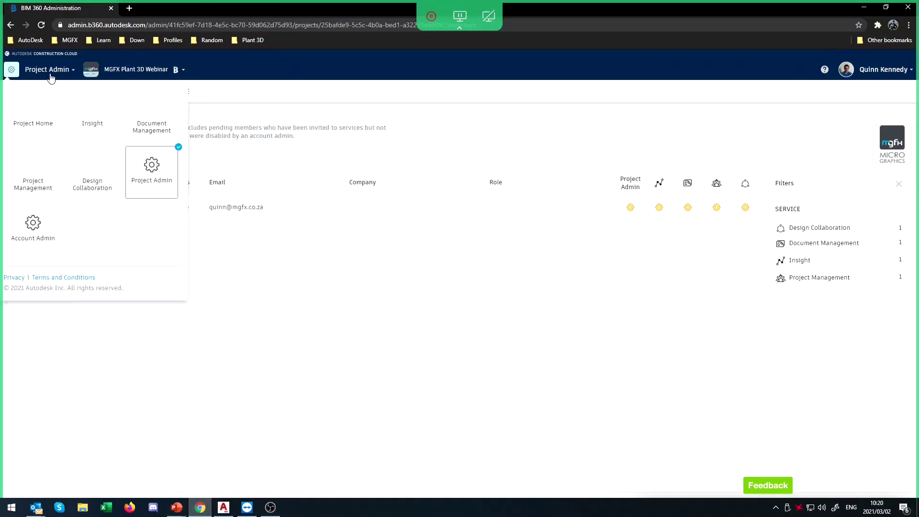
left_click(166, 125)
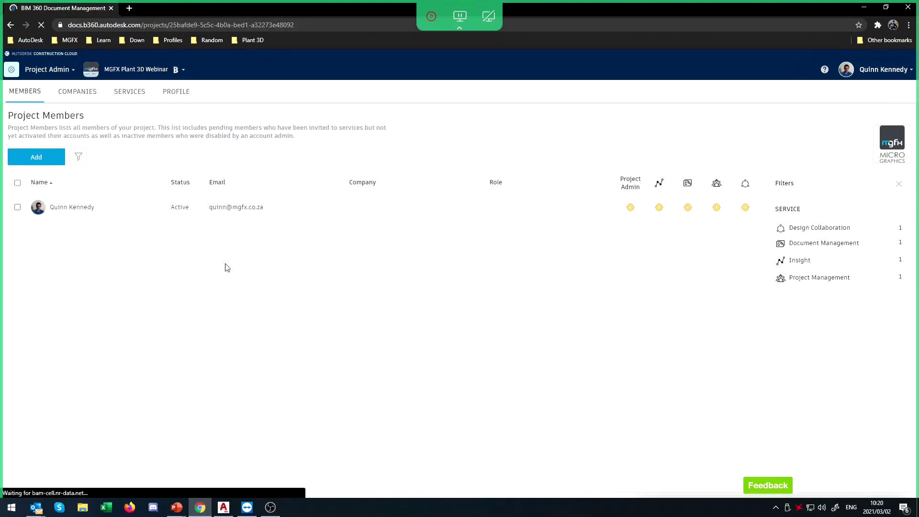
left_click(234, 509)
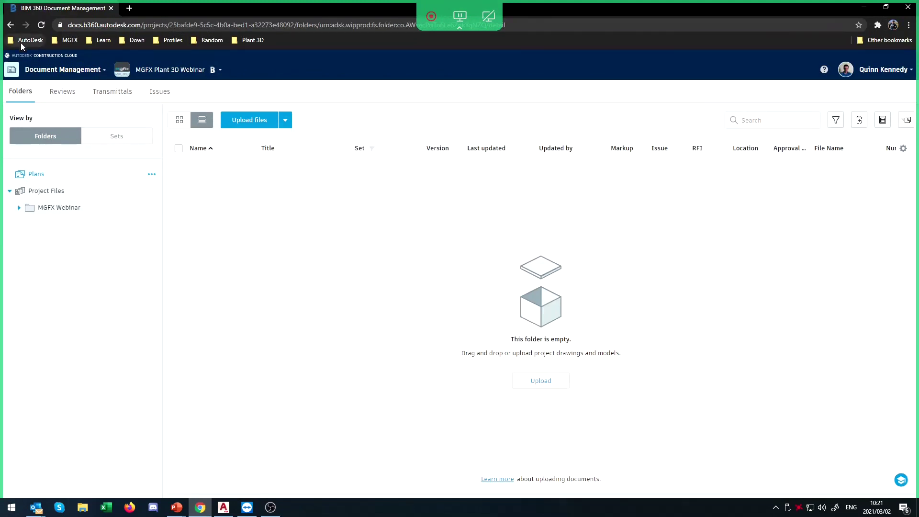
left_click(92, 72)
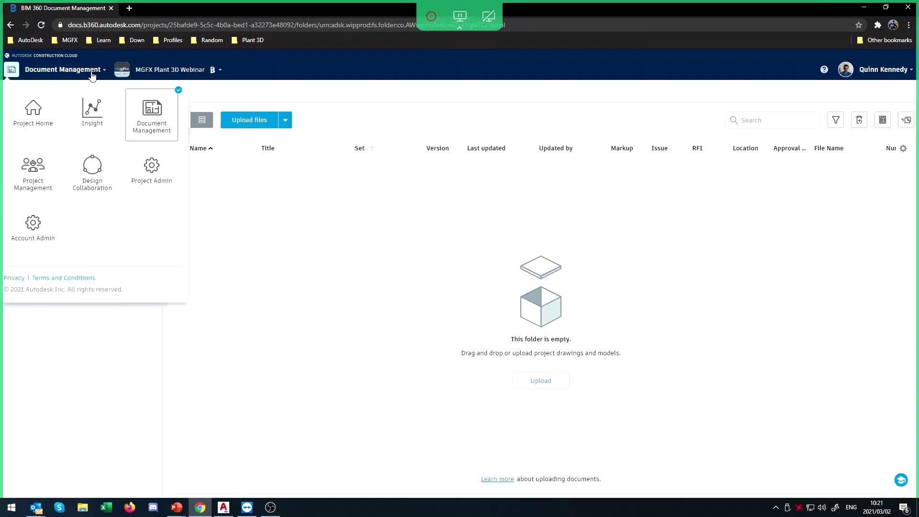
left_click(96, 72)
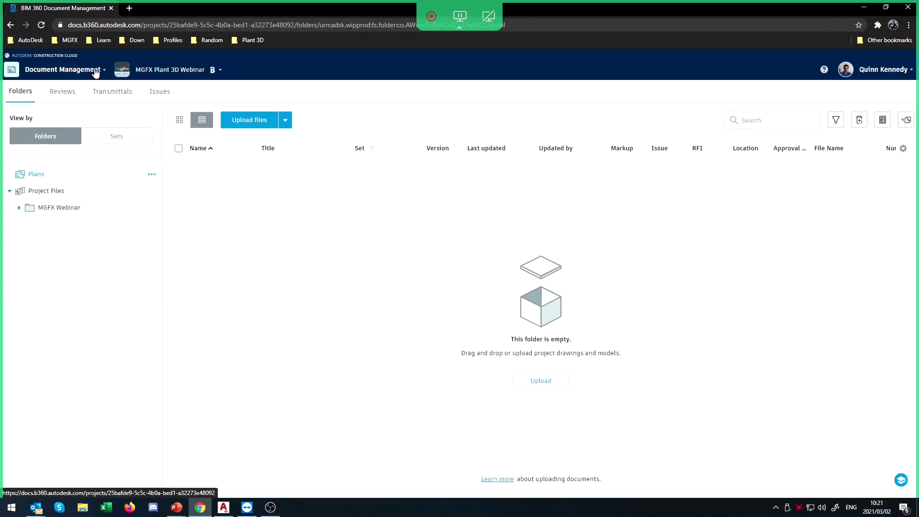
left_click(73, 213)
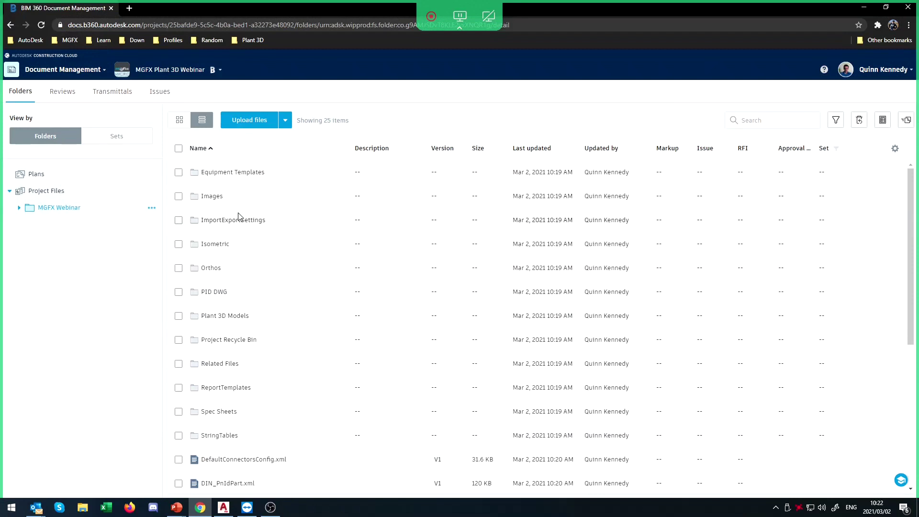
Step: Switch to AutoCAD Plant 3D and check the progress of the project upload
left_click(224, 508)
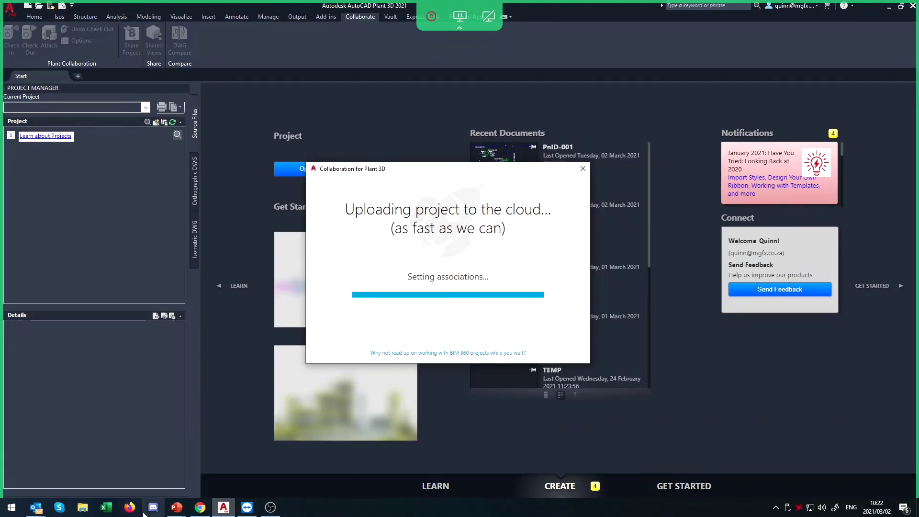
left_click(92, 509)
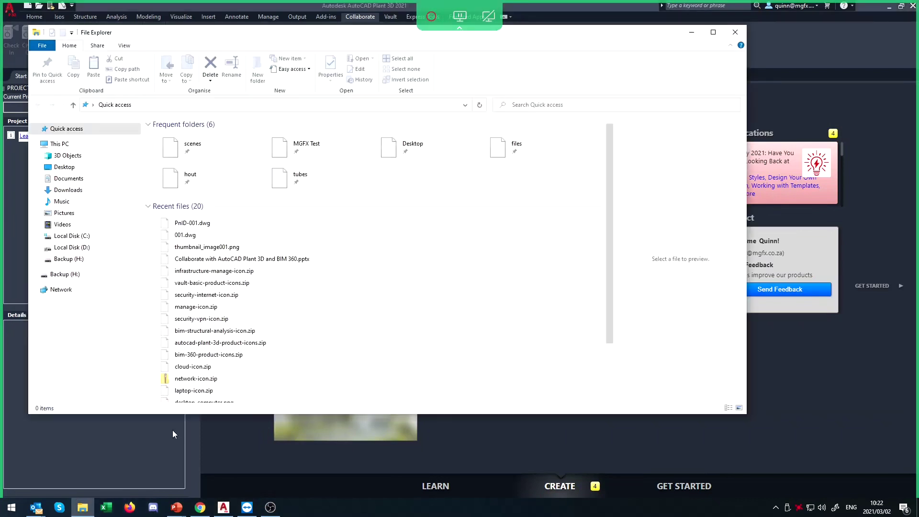
left_click(170, 438)
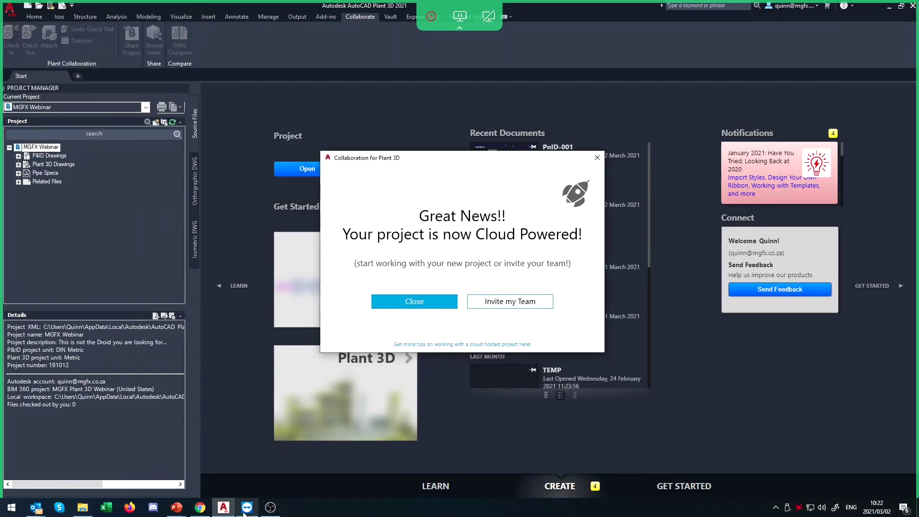
Step: Switch to BIM 360 in Chrome and look through the uploaded folders and files of MGFX Webinar
left_click(200, 507)
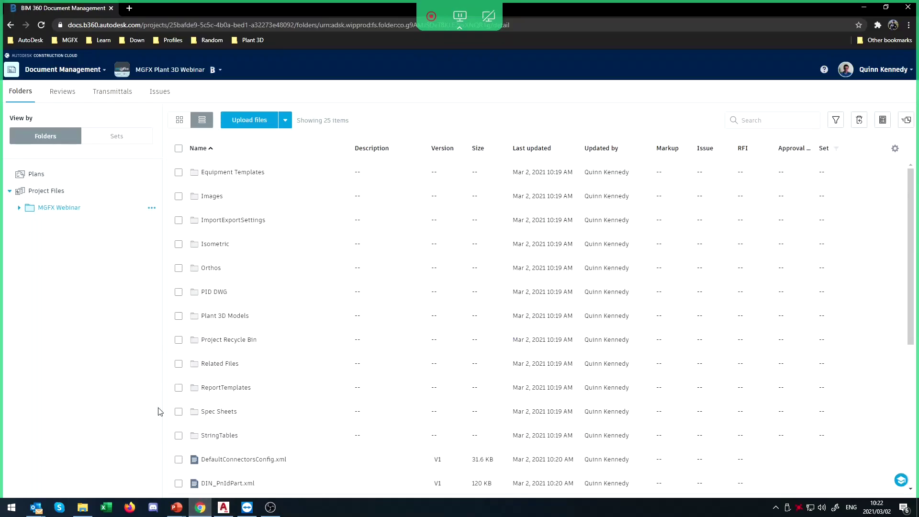
scroll(273, 311, "down", 5)
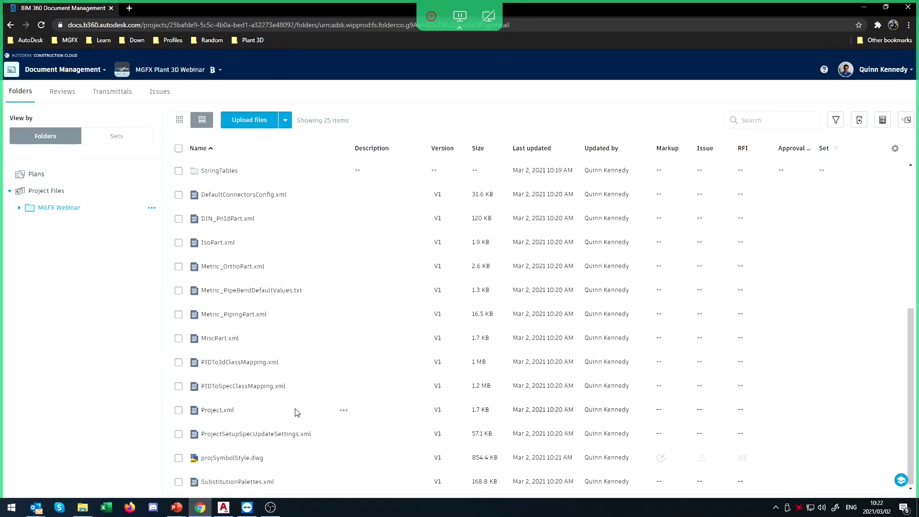
scroll(297, 411, "up", 5)
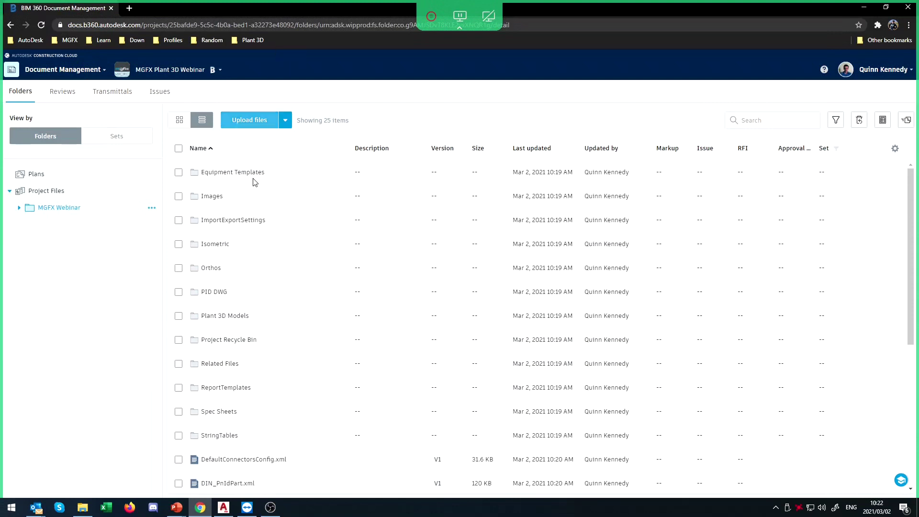
Step: Switch to AutoCAD Plant 3D and choose to invite the team to the shared cloud project
left_click(232, 512)
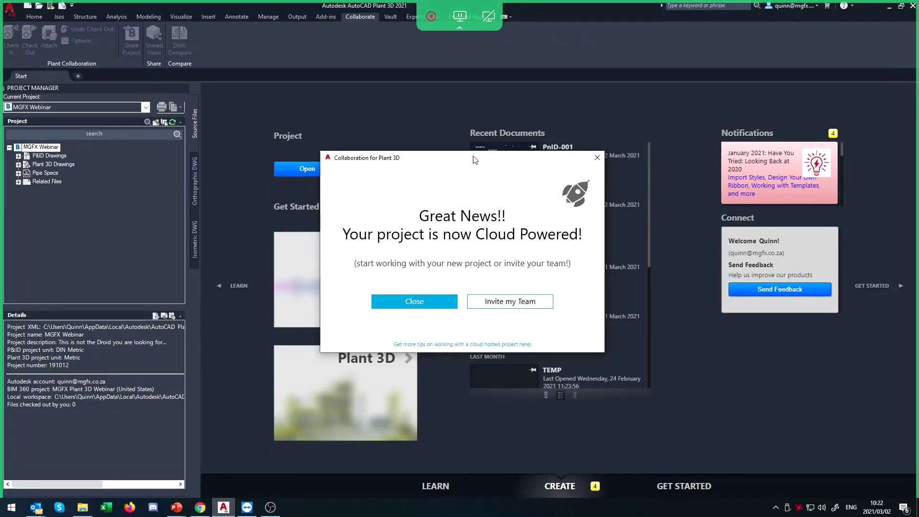
left_click_drag(477, 157, 499, 163)
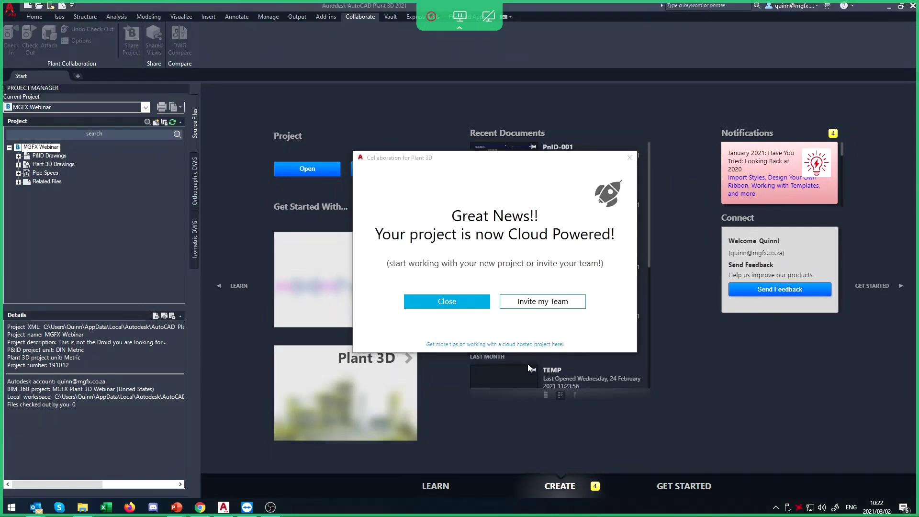
left_click(527, 303)
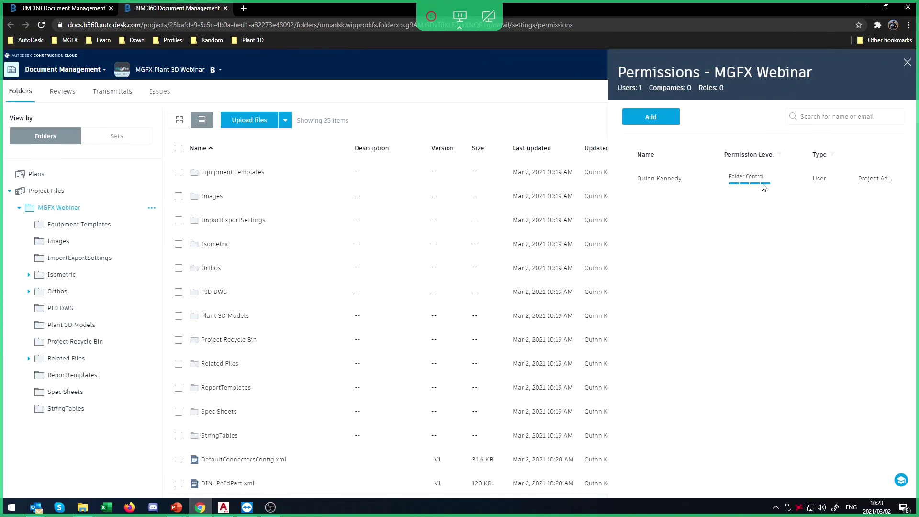
Step: Try to add a team member by name to the permissions of the MGFX Webinar folder
left_click(665, 119)
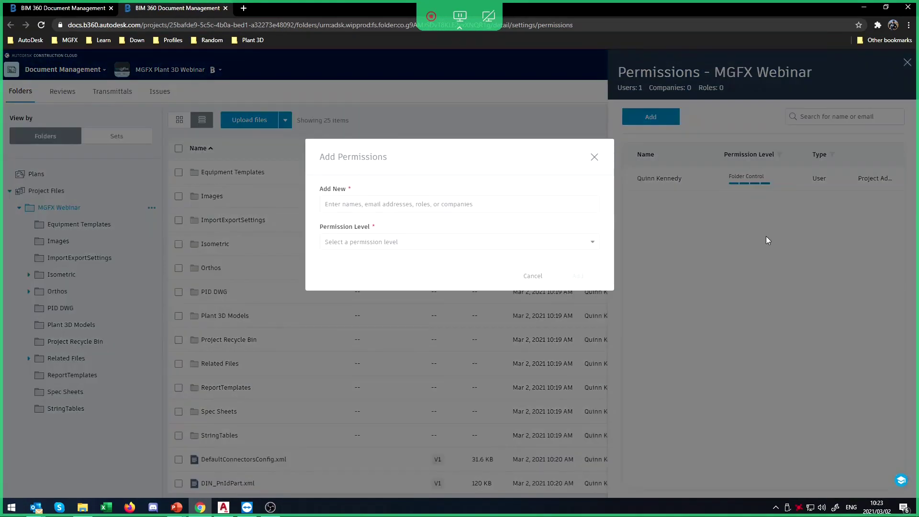
left_click(513, 204)
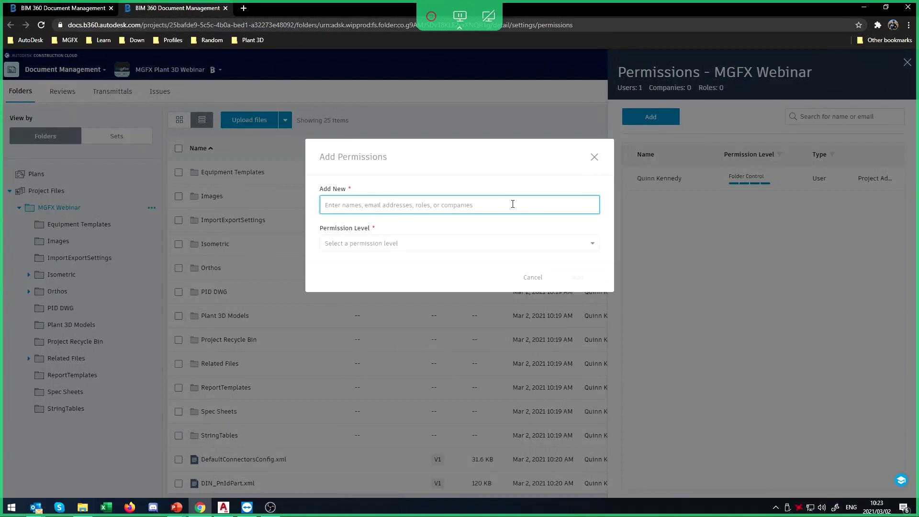
type("paul")
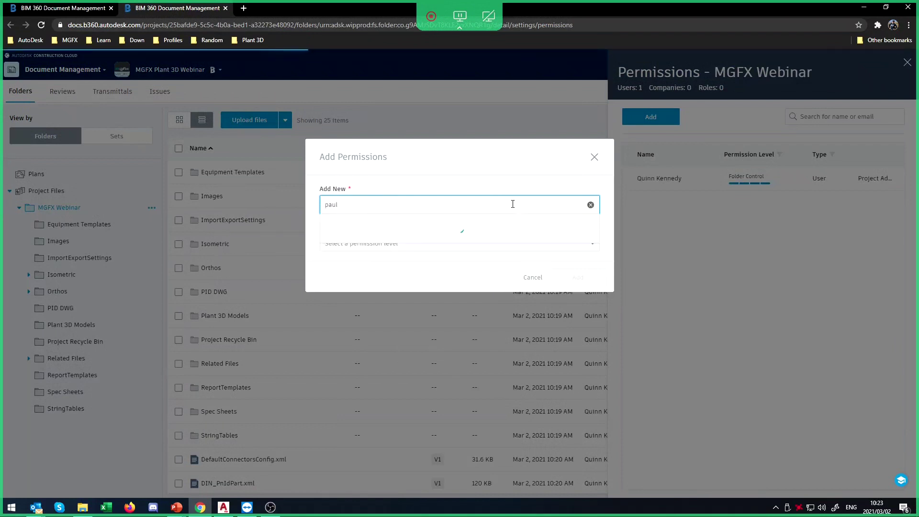
left_click(529, 263)
left_click(358, 206)
left_click(456, 206)
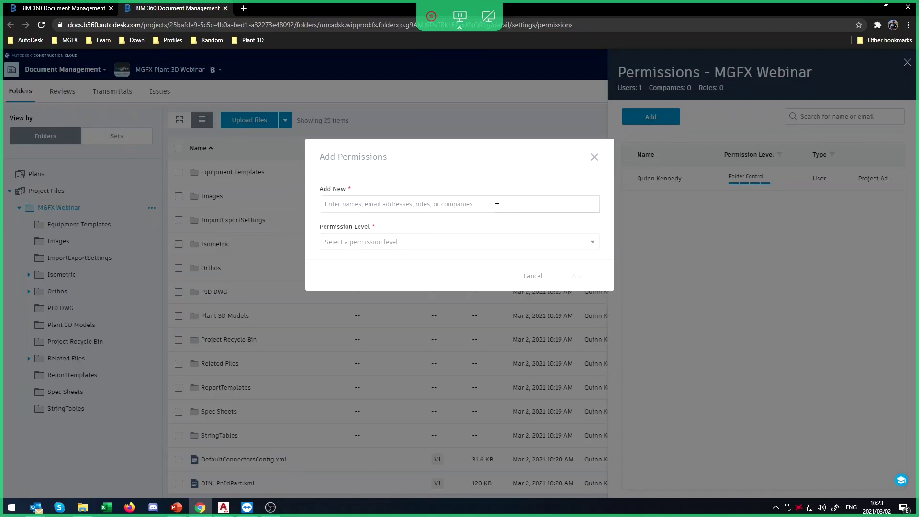
left_click(596, 158)
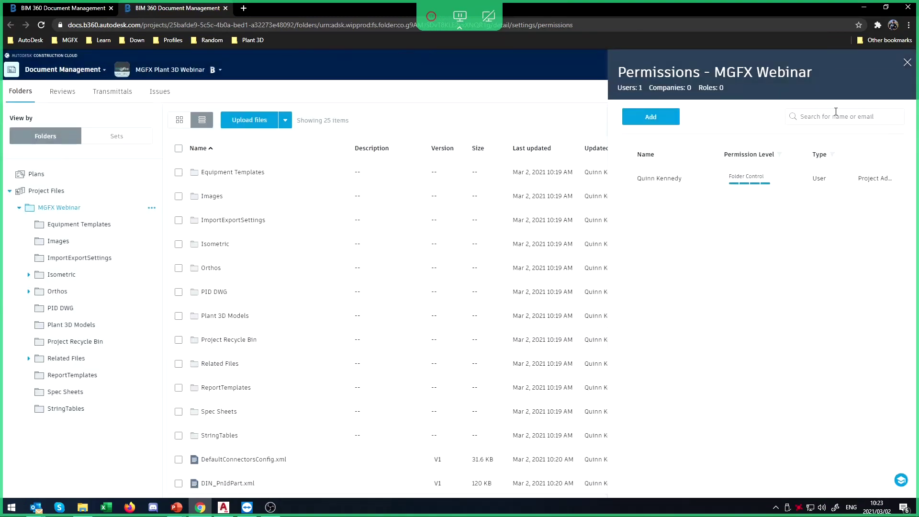
Step: Search the MGFX Webinar folder's permission list for team members by first name and by surname
type("qu")
key("BackSpace")
type("paul")
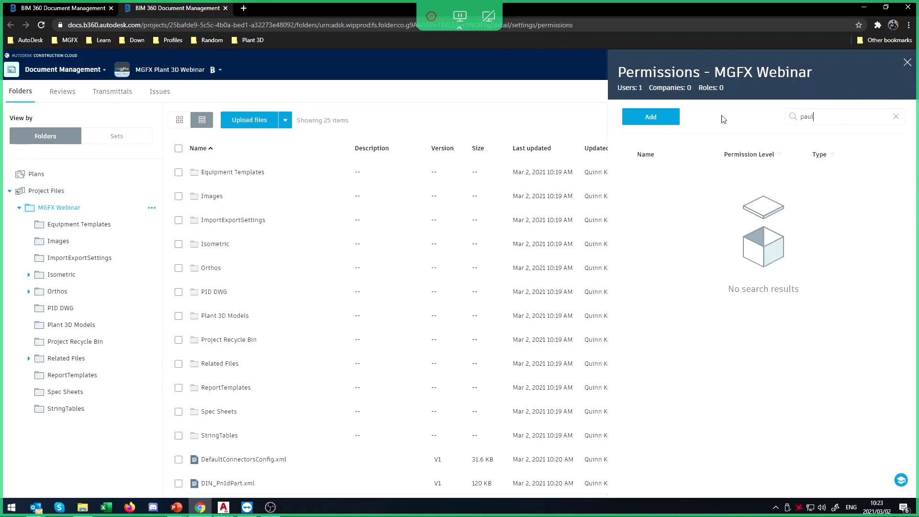
left_click_drag(832, 119, 698, 136)
type("Aldred")
Step: Review the permission levels offered for new members of the MGFX Webinar folder and close the folder permissions
left_click(654, 117)
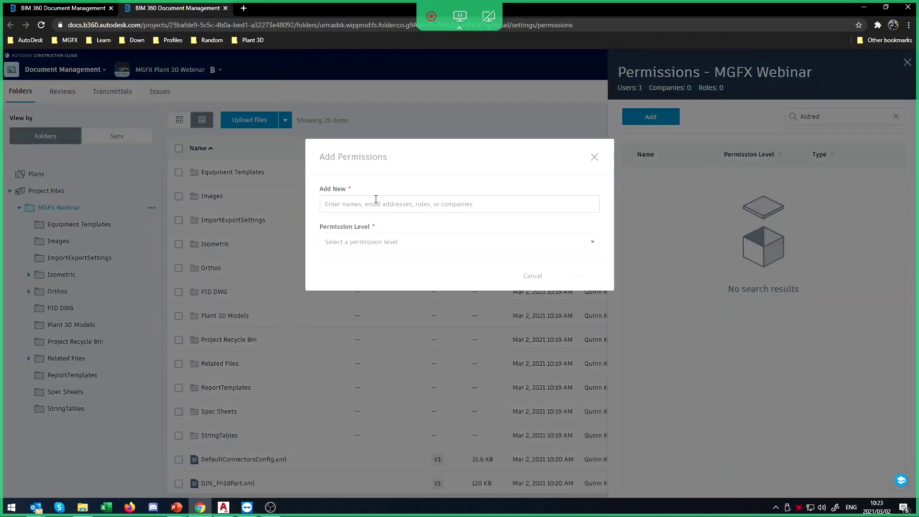
left_click(357, 210)
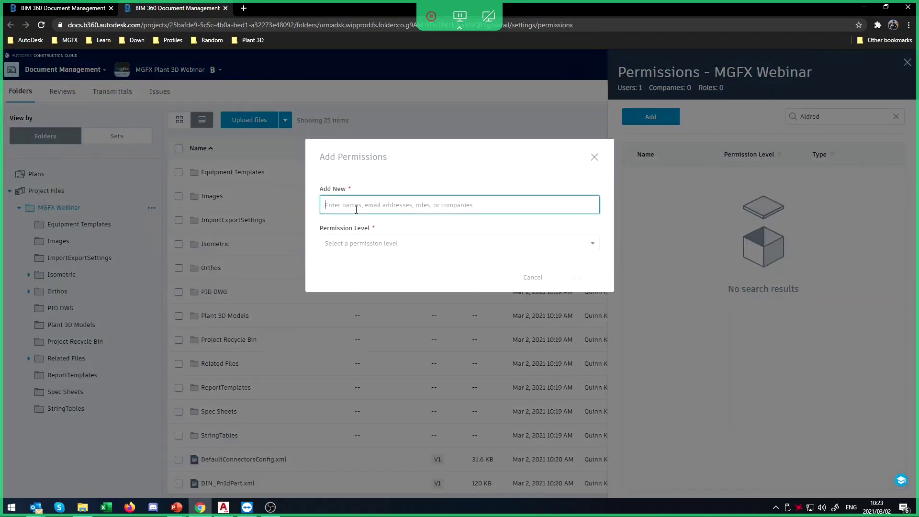
left_click(410, 205)
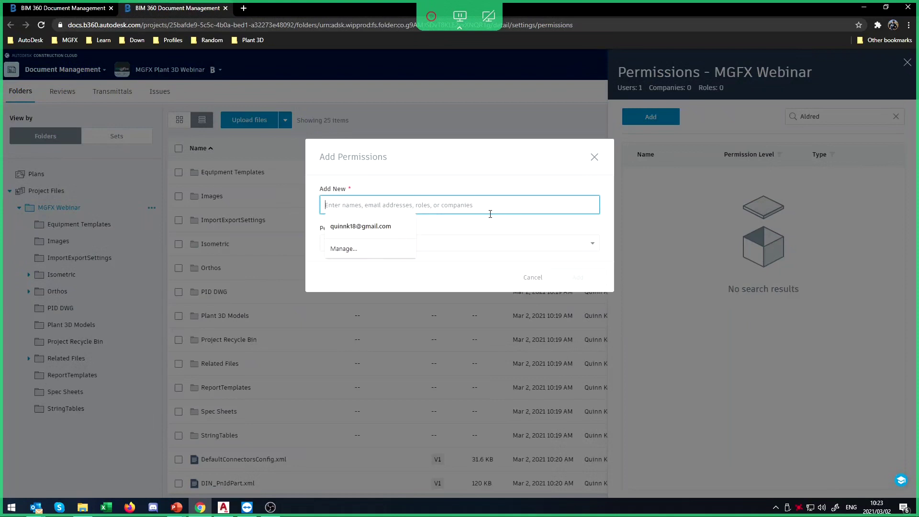
left_click(374, 244)
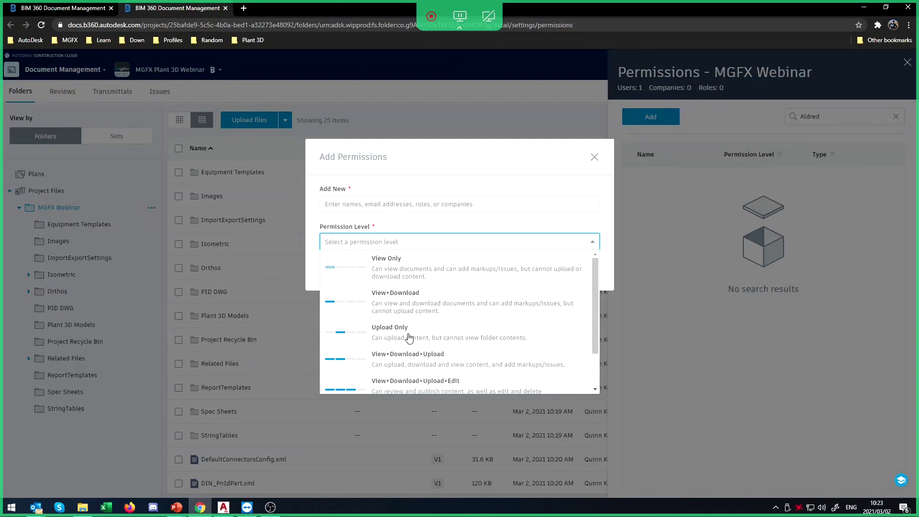
left_click(594, 158)
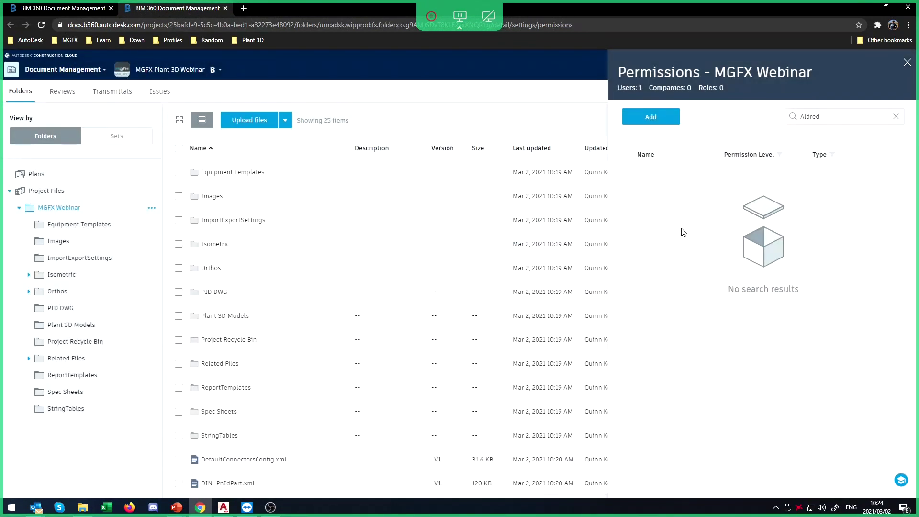
left_click(907, 62)
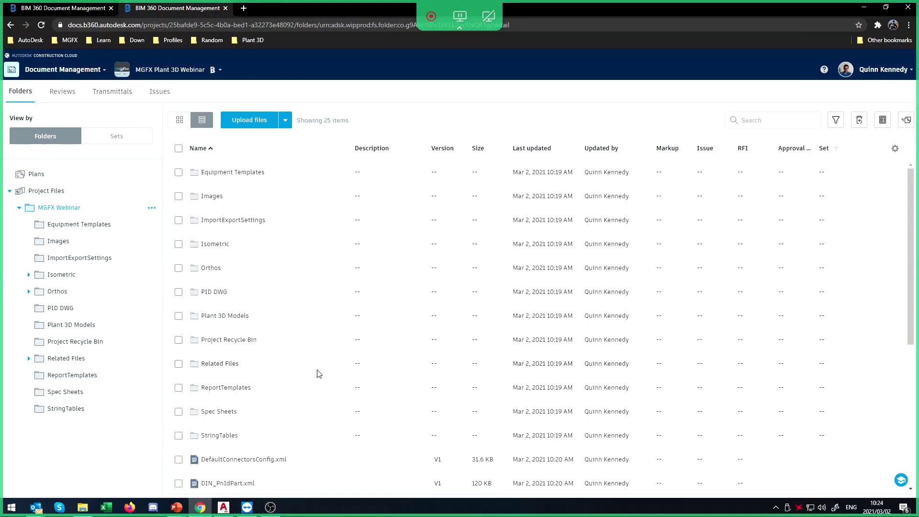
Step: Switch to AutoCAD Plant 3D and close the notice that the project is cloud powered
left_click(864, 7)
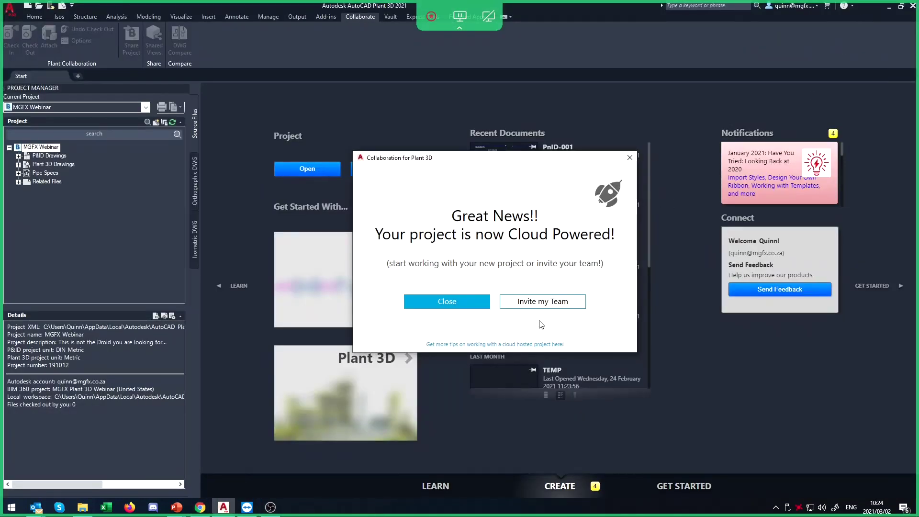
left_click(451, 301)
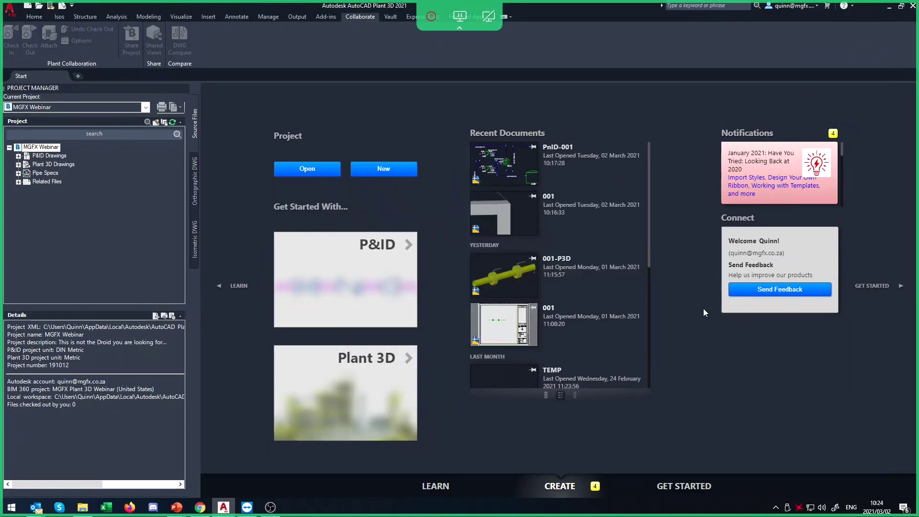
left_click(18, 157)
left_click(19, 156)
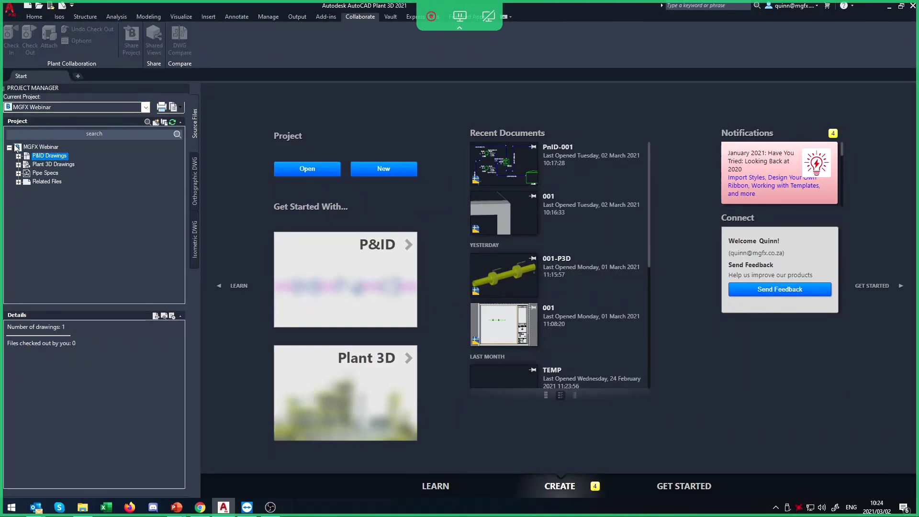
Step: Look through the list of available local and collaboration projects and the drawings and pipe specs of MGFX Webinar
left_click(19, 108)
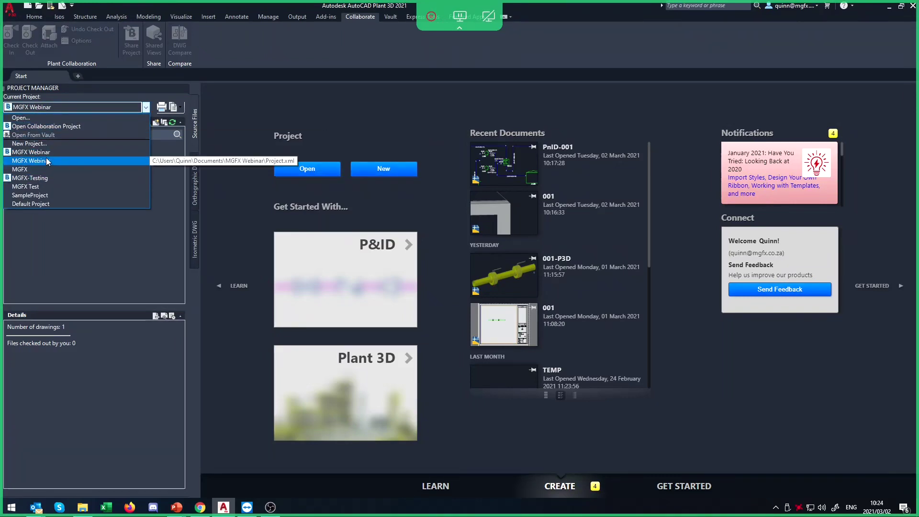
left_click(36, 109)
left_click(36, 110)
left_click(36, 109)
left_click(36, 109)
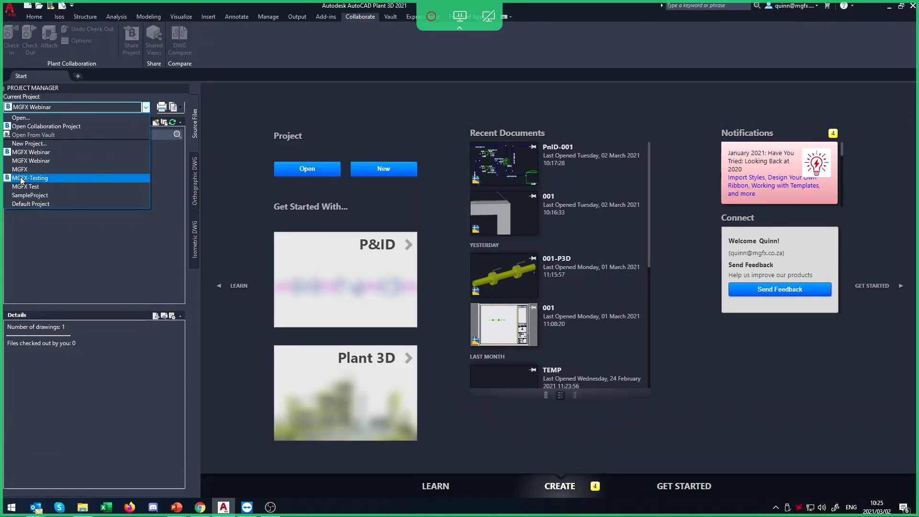
left_click(173, 271)
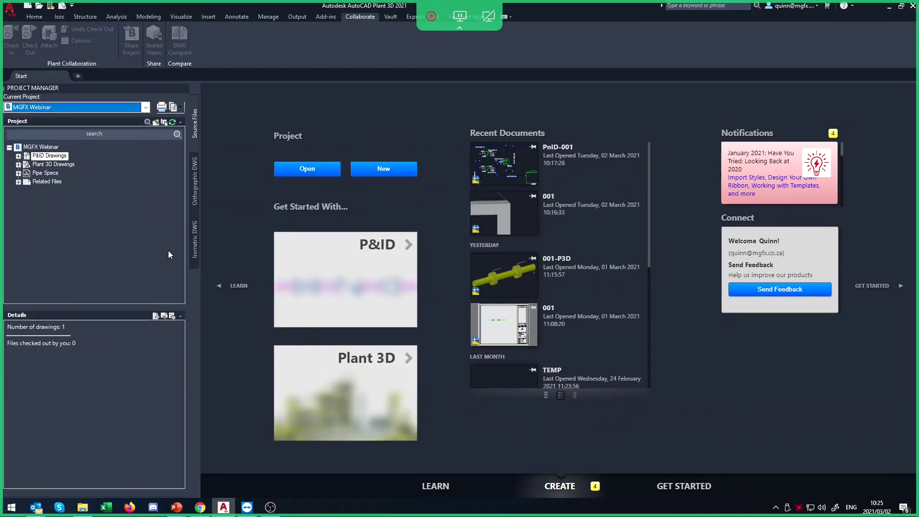
left_click(18, 165)
left_click(18, 156)
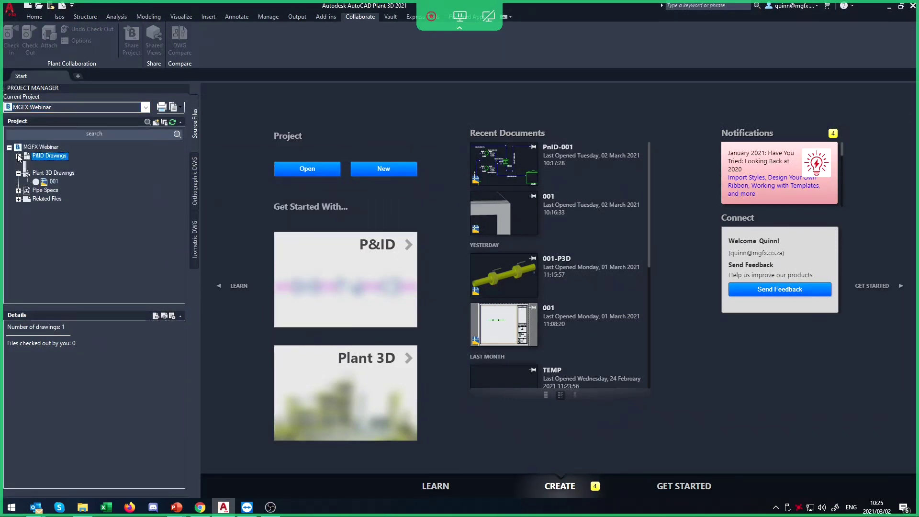
left_click(18, 191)
Step: Open the MGFX-Testing collaboration project and expand its Plant 3D drawings
left_click(143, 107)
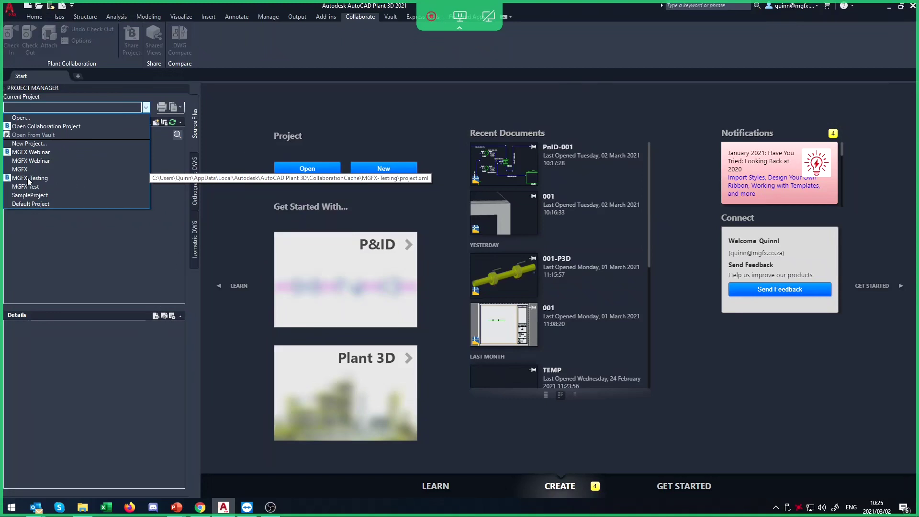
key("Return")
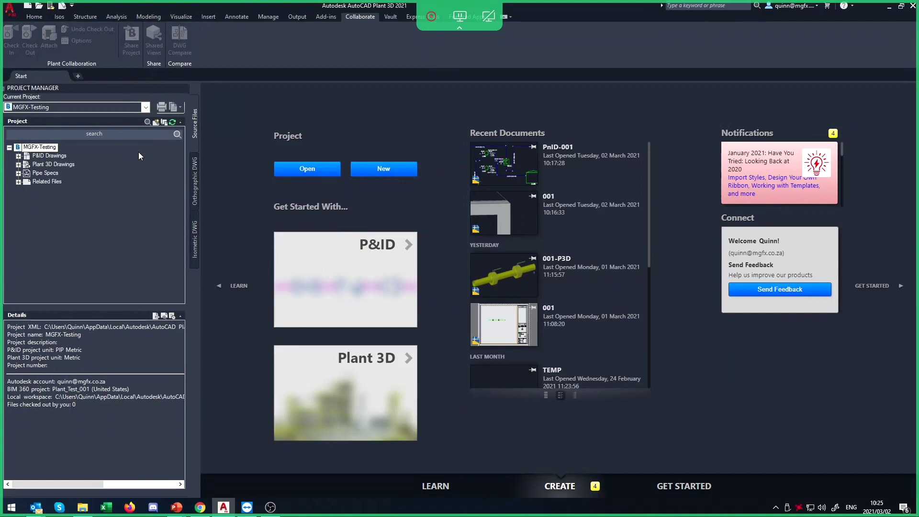
left_click(18, 165)
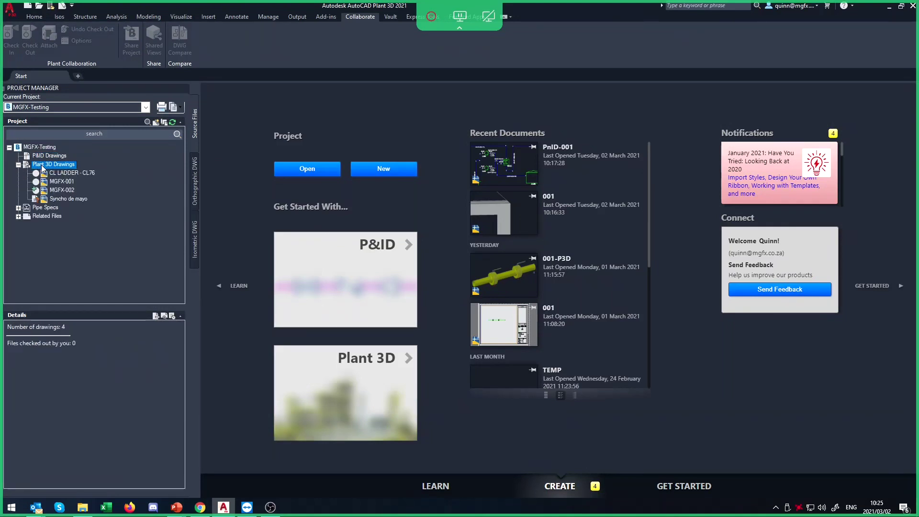
Step: Check the collaboration status of the CL LADDER - CL76 and MGFX-002 drawings and open the Syncho de mayo drawing
left_click(79, 173)
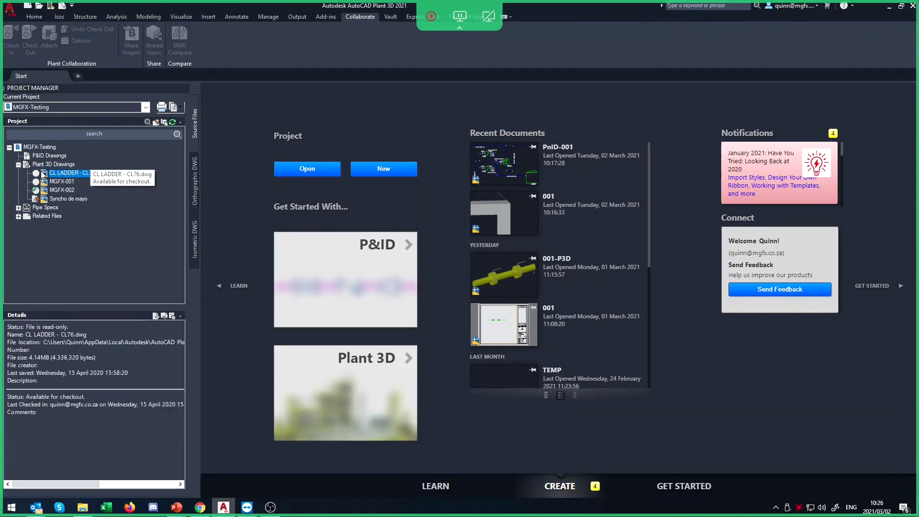
left_click(62, 192)
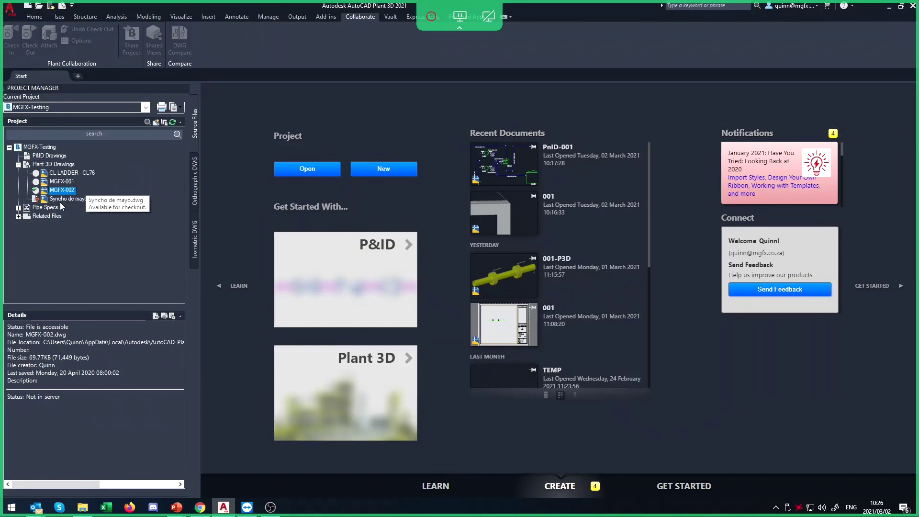
left_click(62, 200)
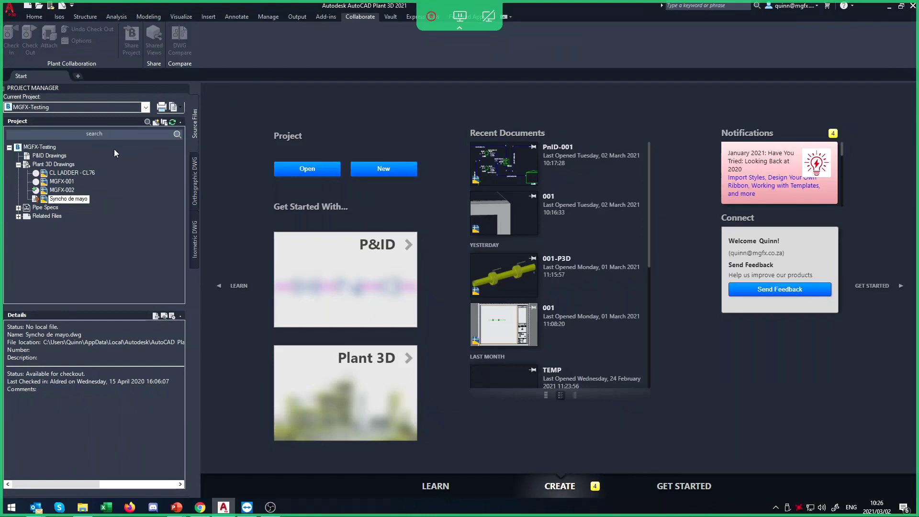
left_click(65, 201)
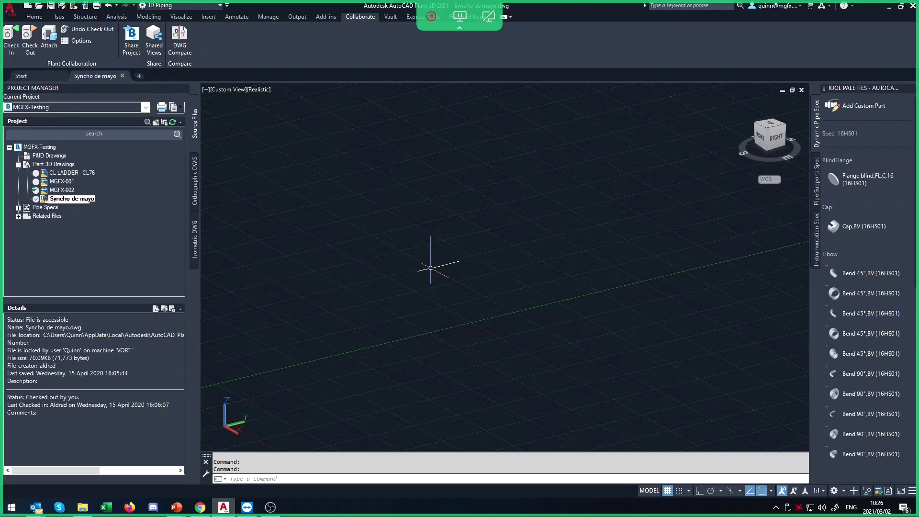
Step: Look through the MGFX-Testing pipe specs and examine the check-out details of the Syncho de mayo drawing
left_click(17, 208)
scroll(62, 237, "down", 4)
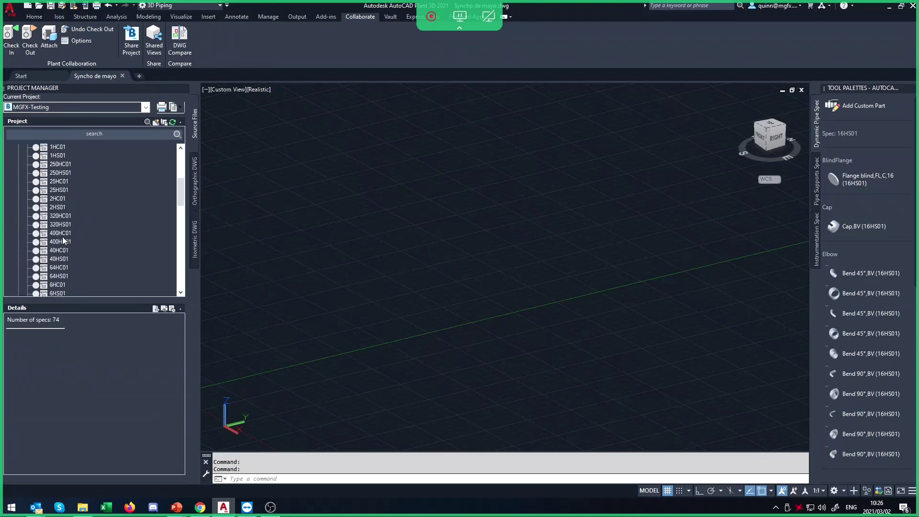
scroll(67, 258, "up", 15)
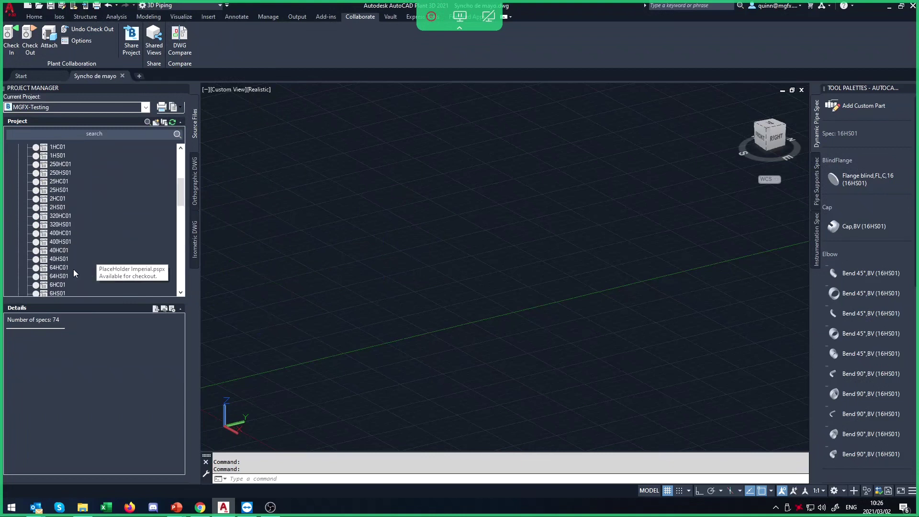
left_click(19, 199)
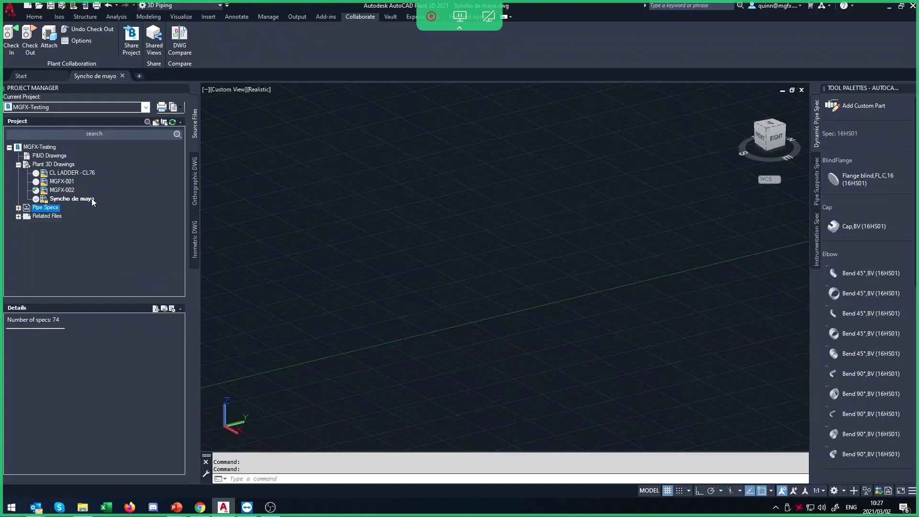
left_click(53, 165)
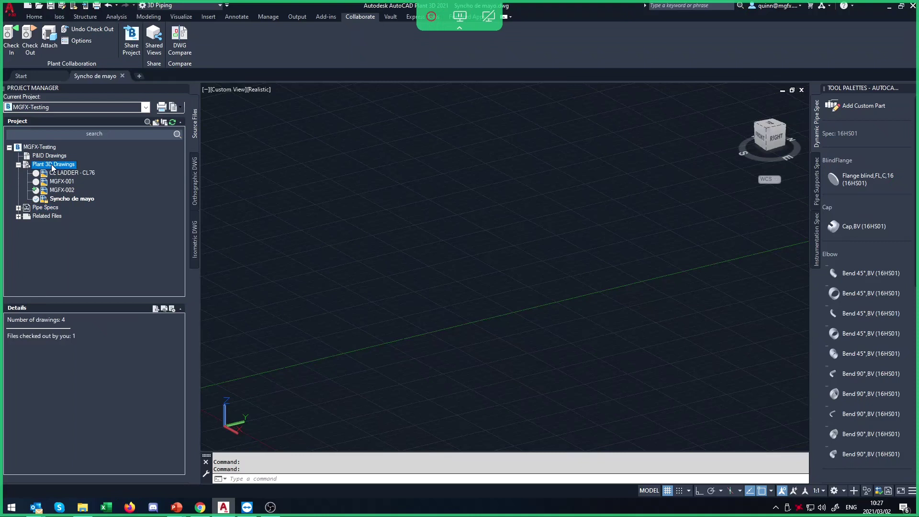
left_click(69, 200)
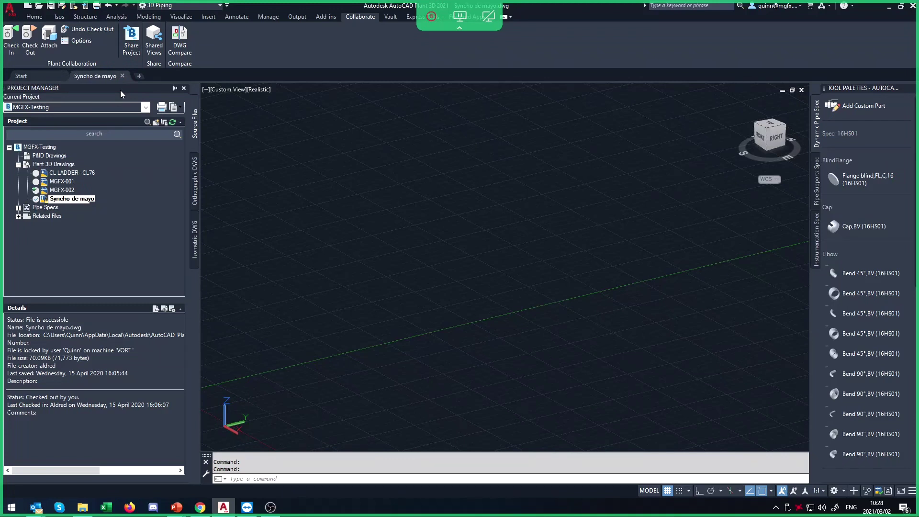
Step: Review the collaboration options for team updates, drawing check-out and check-in, and the working folder, and cancel the dialog
left_click(87, 43)
left_click_drag(432, 153, 216, 120)
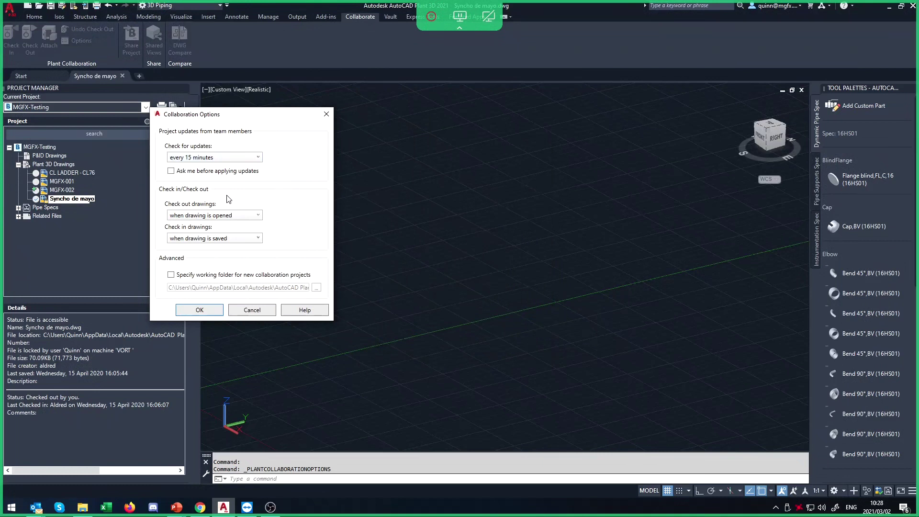
left_click(259, 215)
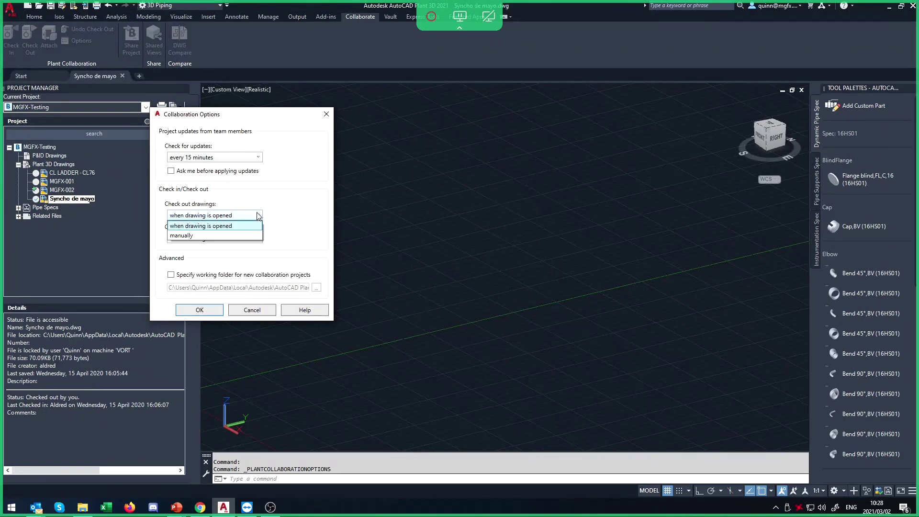
left_click(215, 225)
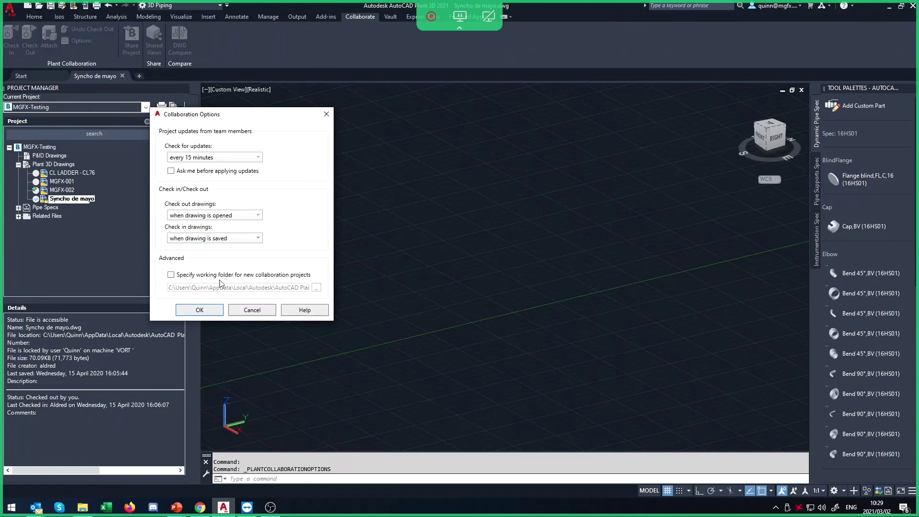
left_click(252, 310)
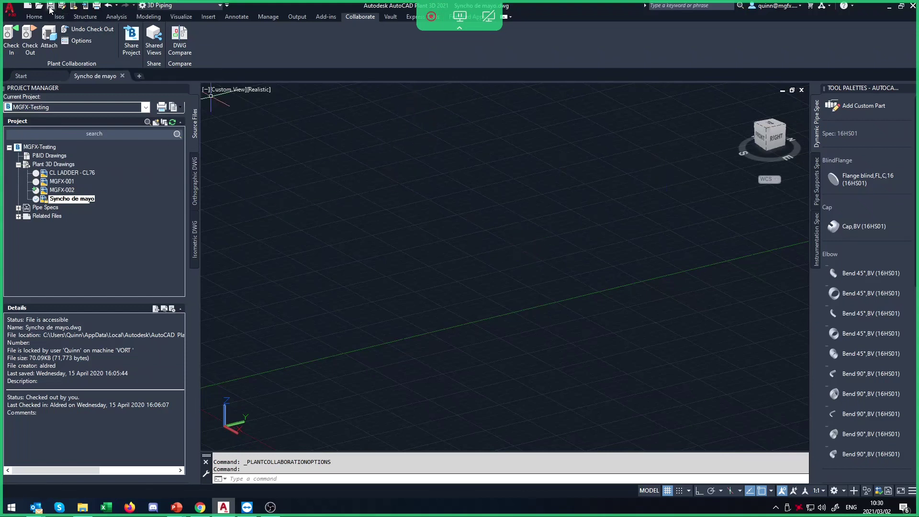
Step: Check in the Syncho de mayo drawing to the MGFX-Testing collaboration project
left_click(12, 41)
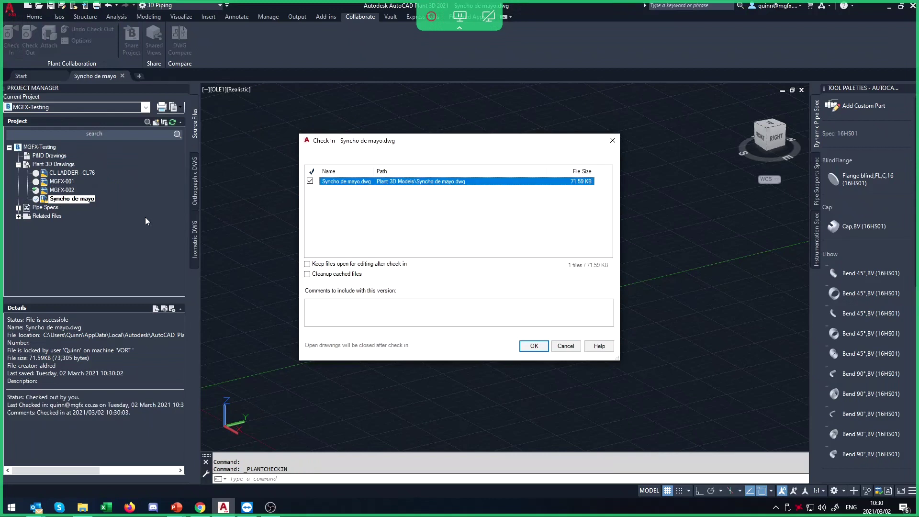
left_click(341, 279)
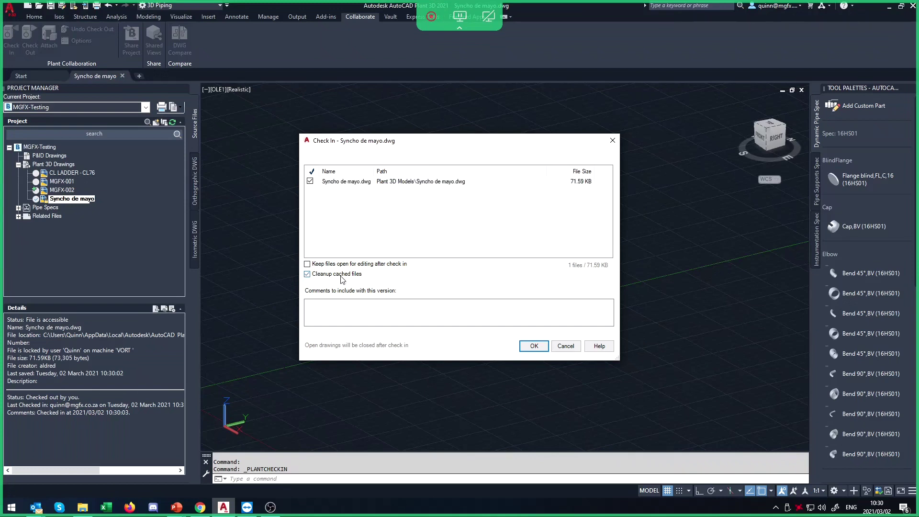
left_click(343, 280)
left_click(532, 345)
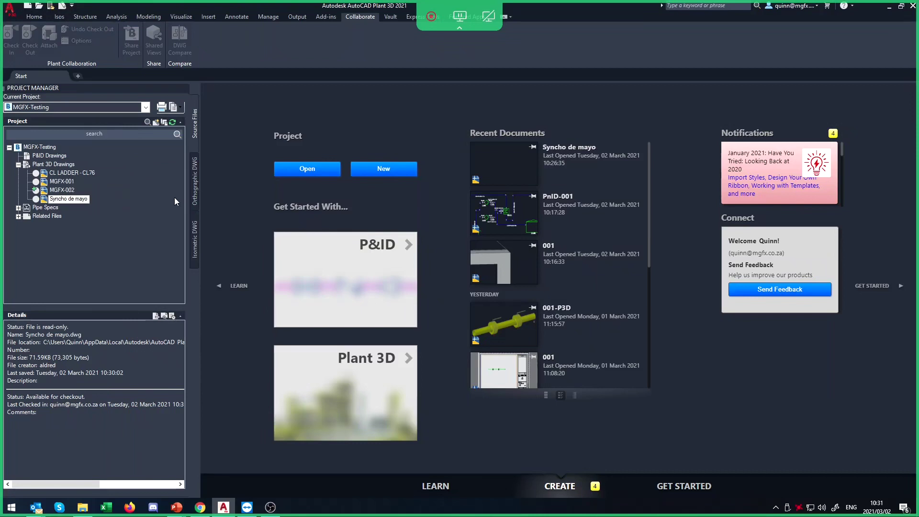
Step: Check the collaboration status of the MGFX-002 and MGFX-001 drawings and look over the project's isometric drawings
left_click(72, 191)
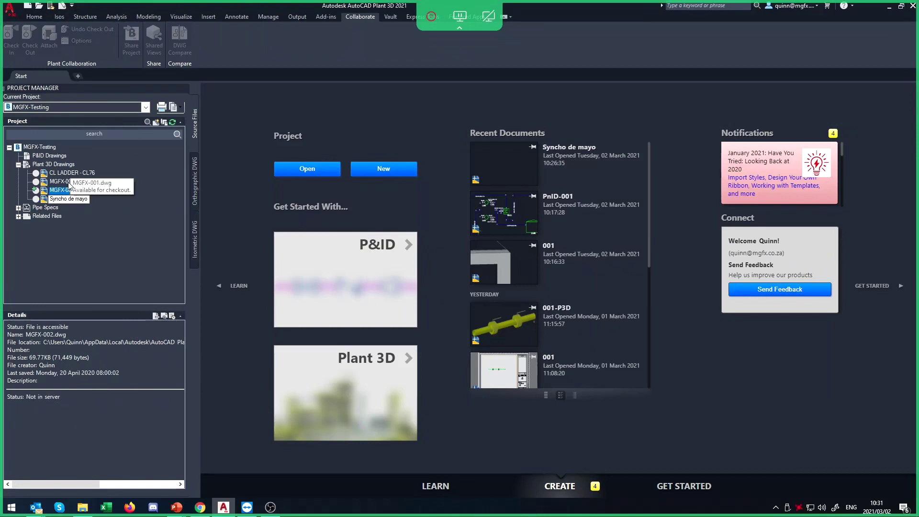
left_click(60, 182)
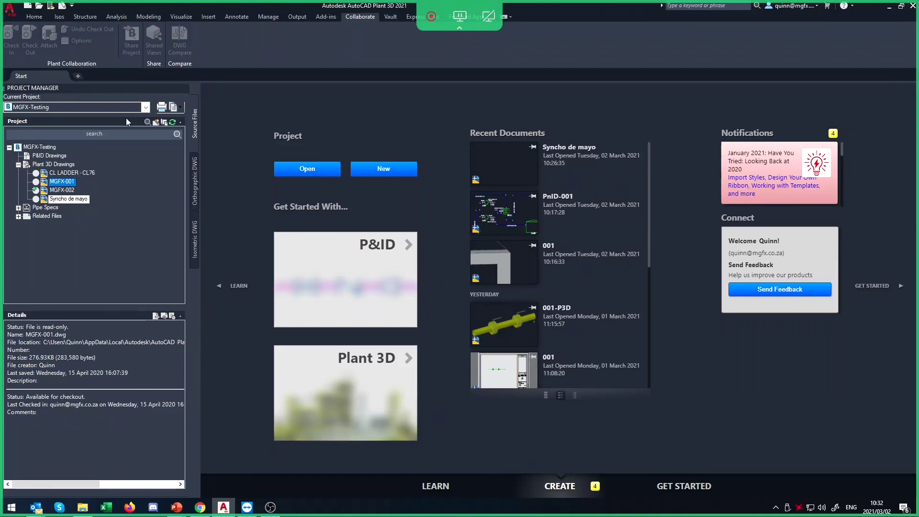
left_click(200, 507)
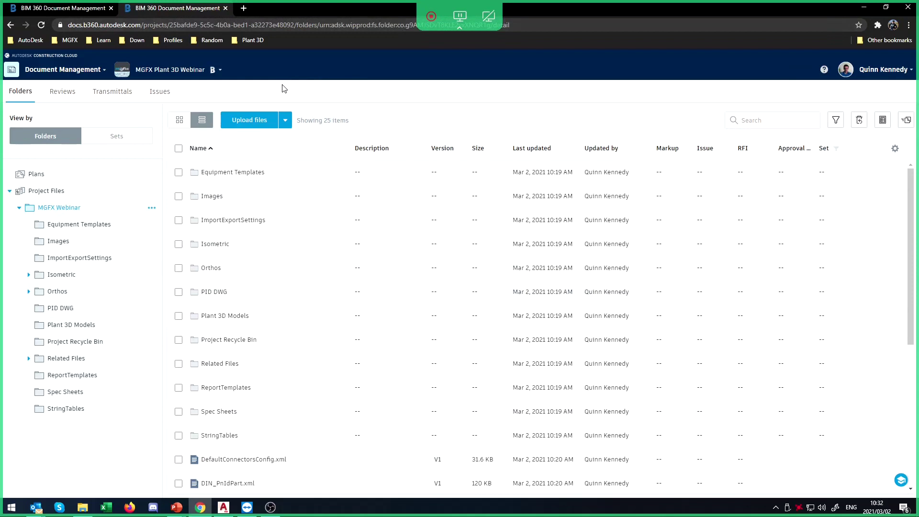
left_click(863, 8)
left_click(194, 258)
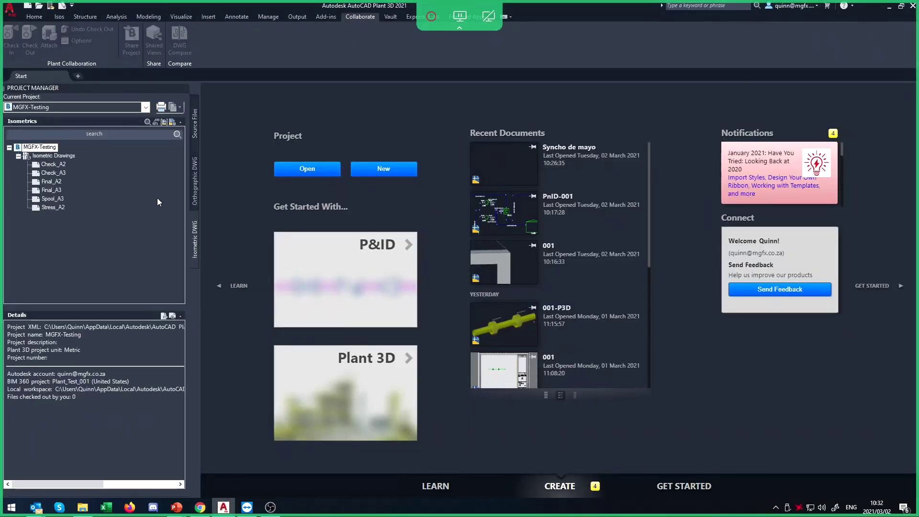
left_click(195, 123)
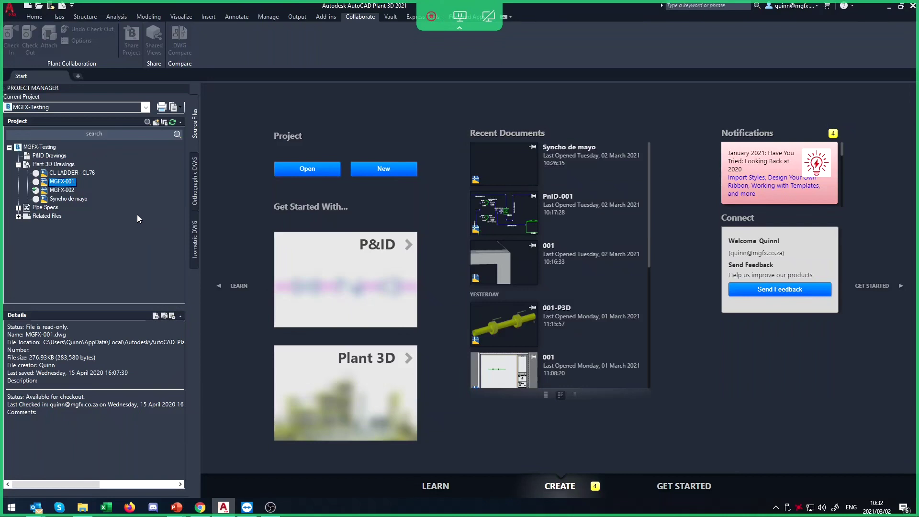
Step: Open the MGFX Blog Project collaboration project from the Plant projects listed across all accounts
left_click(128, 107)
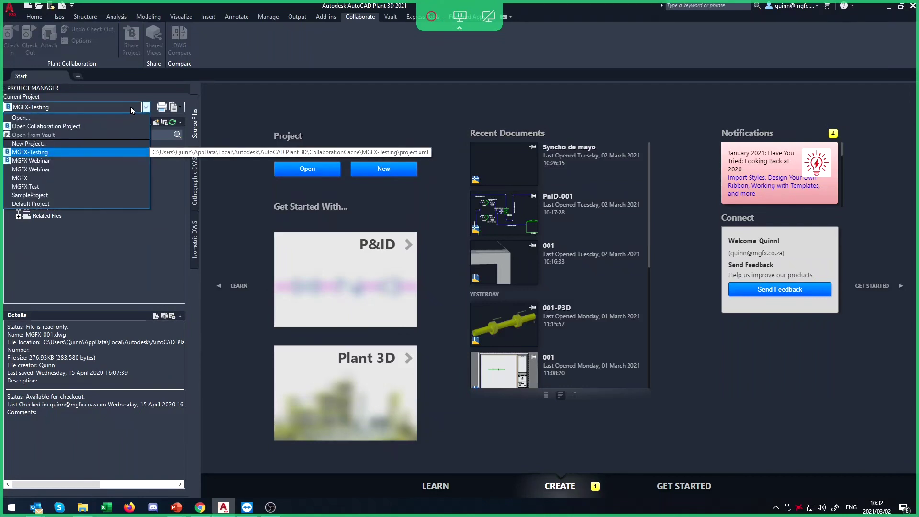
left_click(128, 109)
left_click(129, 109)
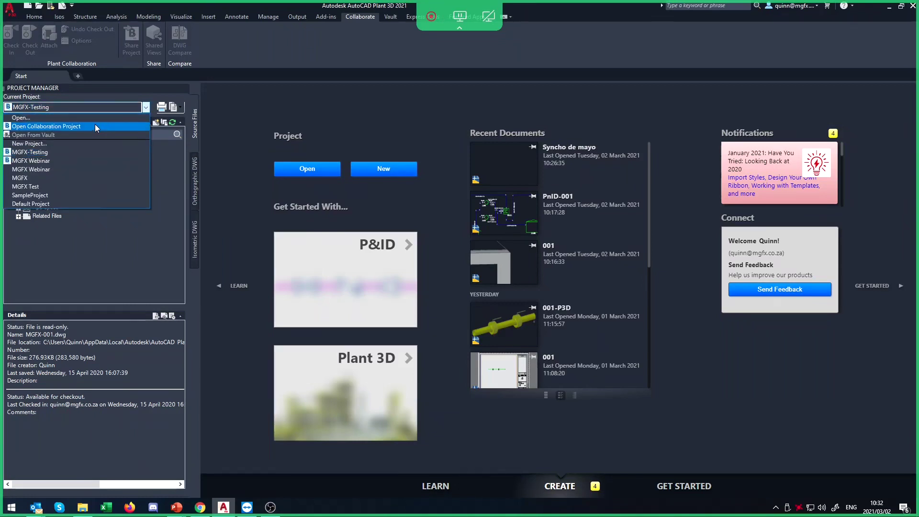
left_click(71, 127)
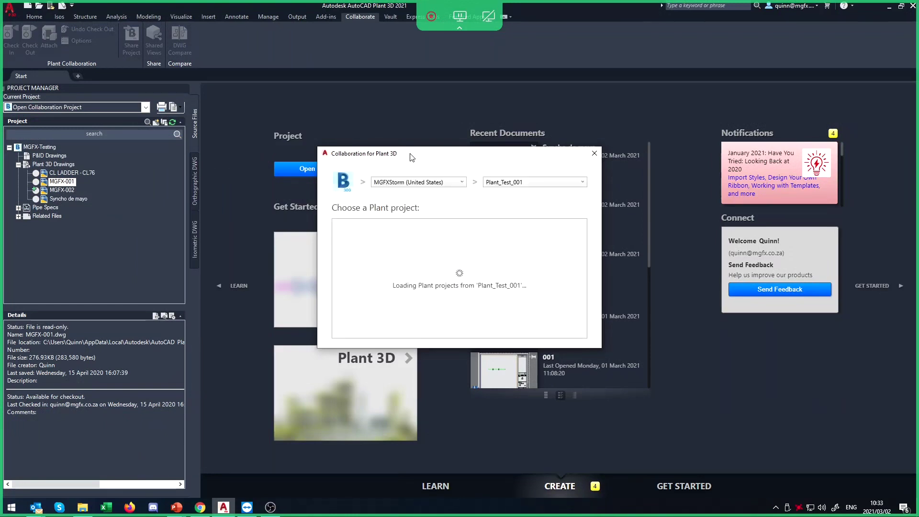
left_click(457, 183)
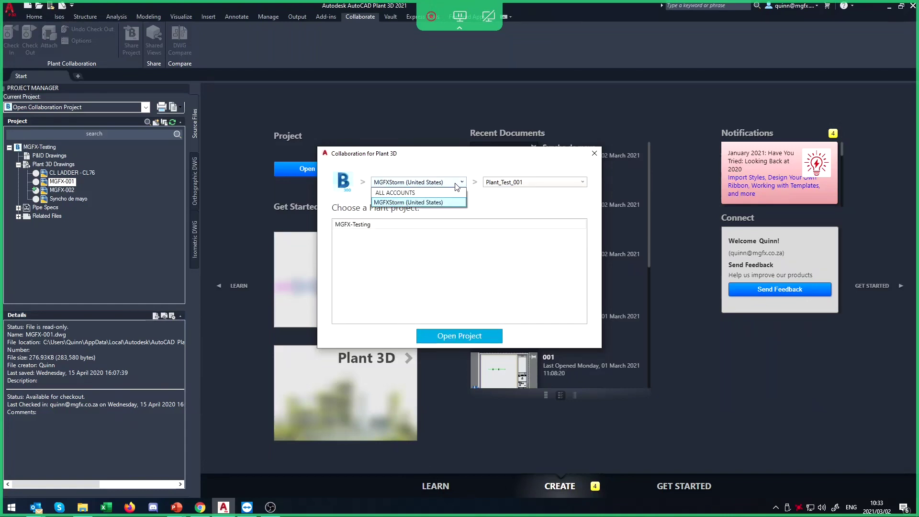
left_click(448, 193)
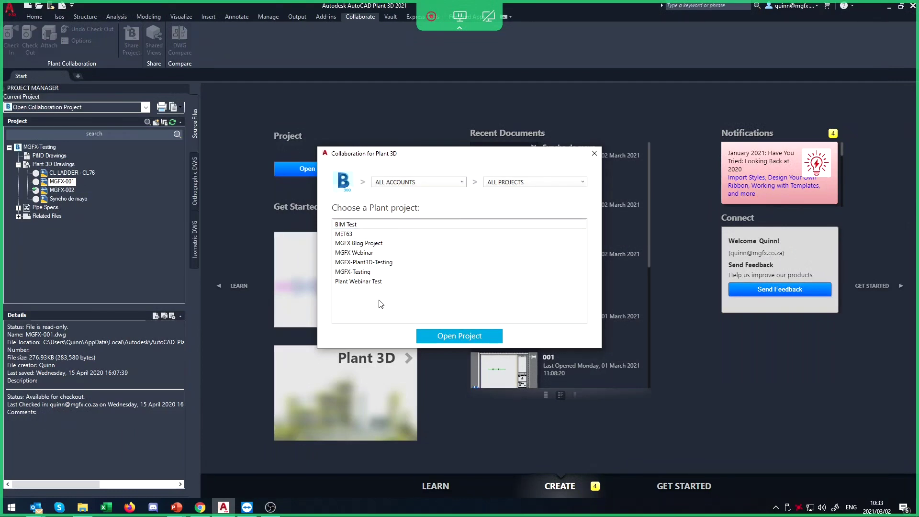
left_click(383, 243)
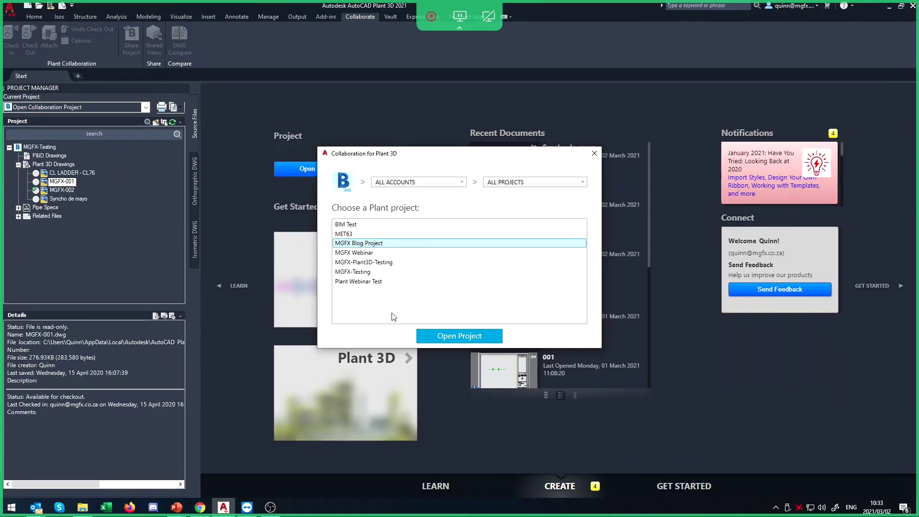
left_click(424, 333)
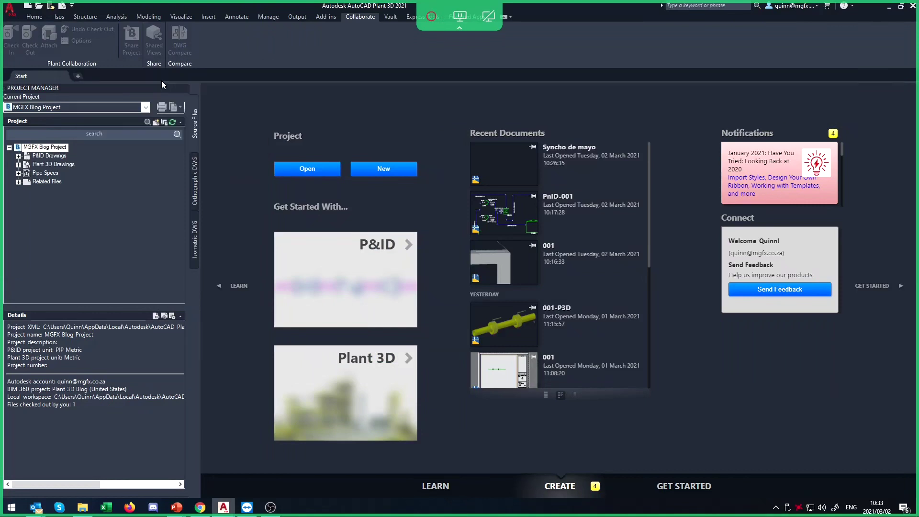
Step: Look through the MGFX Blog Project's P&ID drawings, pipe specs and related files
left_click(18, 156)
left_click(19, 173)
left_click(18, 181)
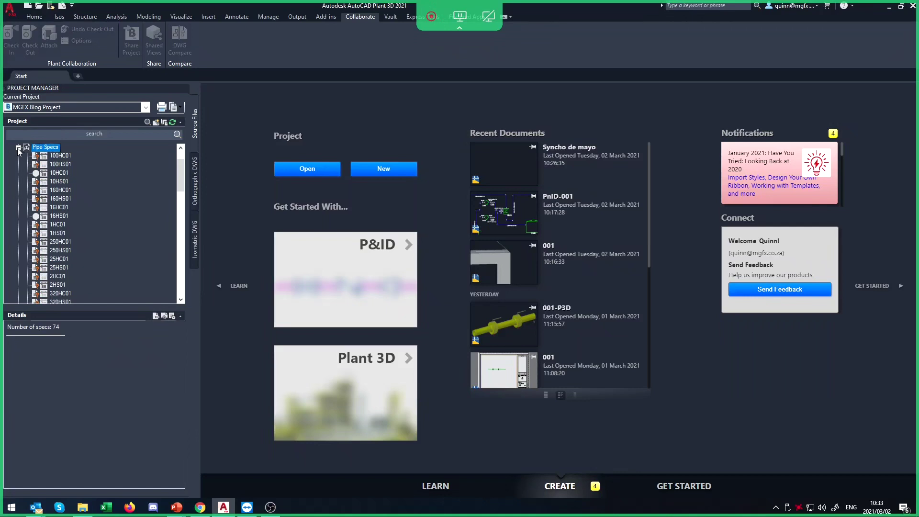
scroll(57, 268, "down", 1)
scroll(64, 244, "up", 1)
scroll(63, 244, "up", 1)
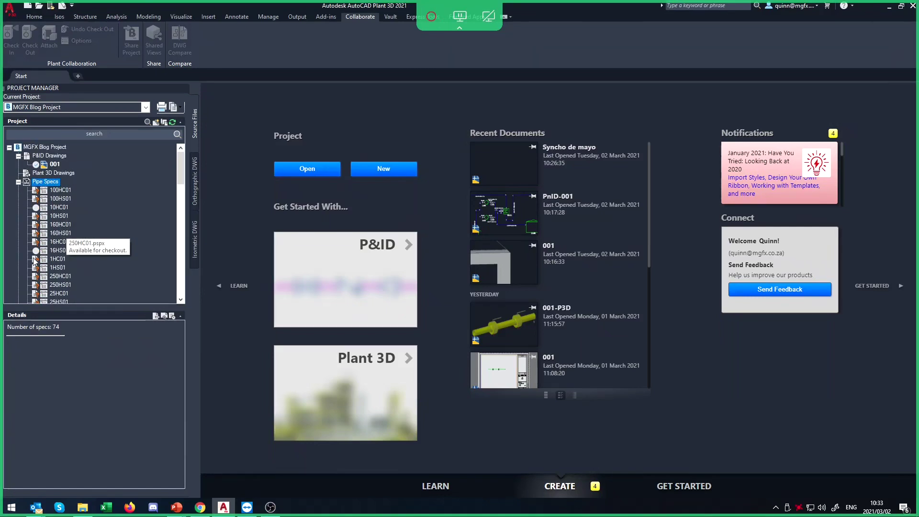
left_click(18, 182)
left_click(21, 191)
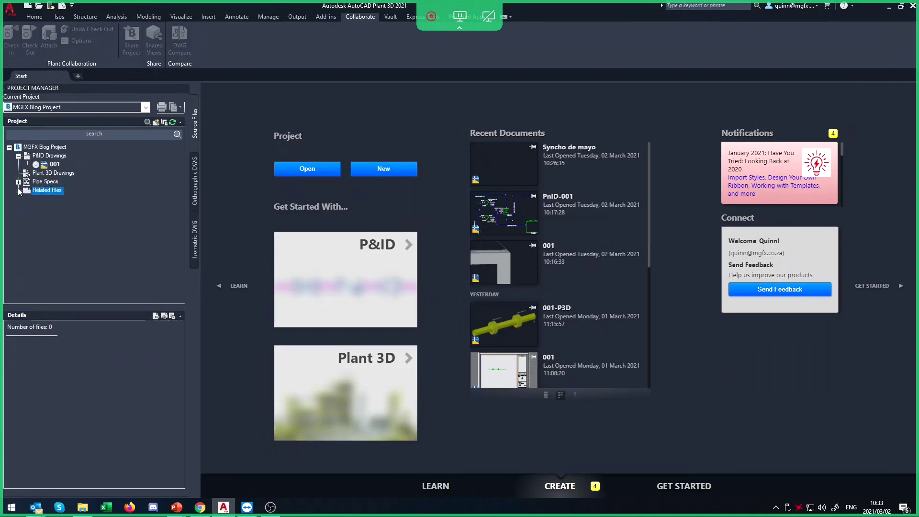
Step: Check the check-out status of P&ID drawing 001 and open the drawing
left_click(53, 175)
left_click(53, 165)
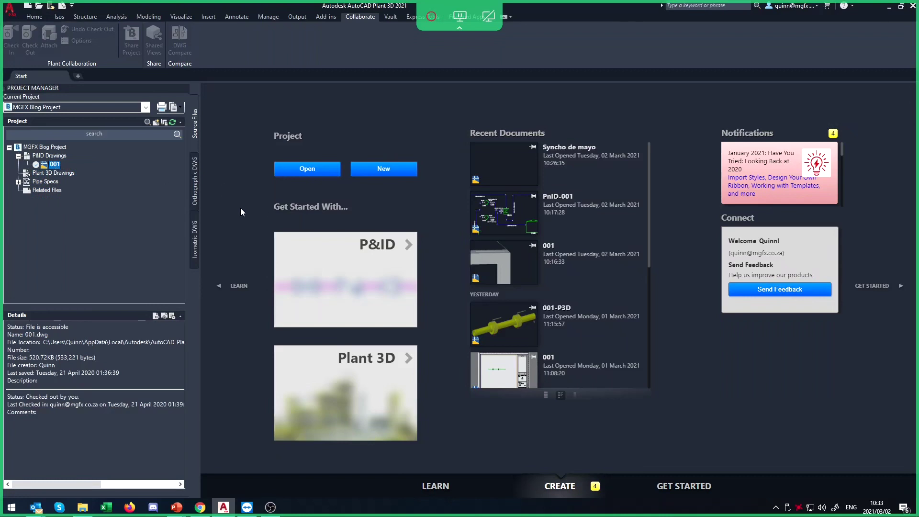
double_click(40, 167)
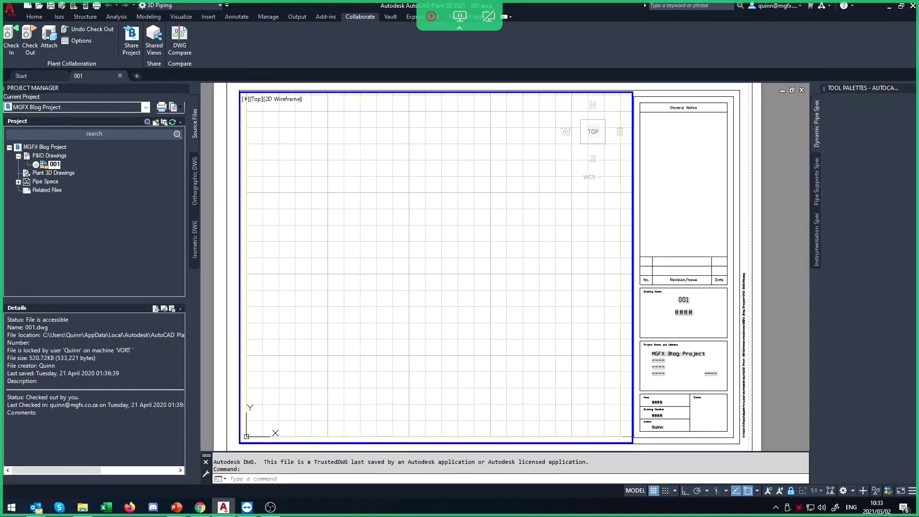
left_click(47, 156)
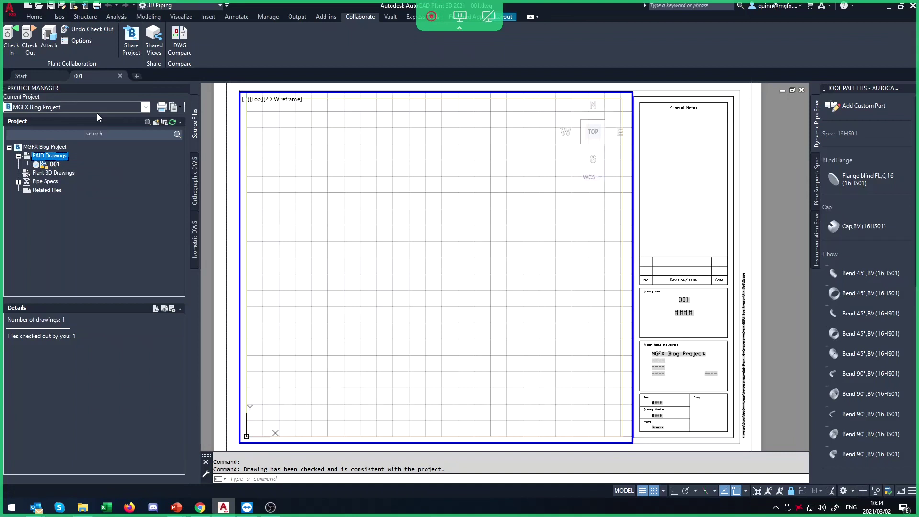
left_click(115, 105)
left_click(81, 126)
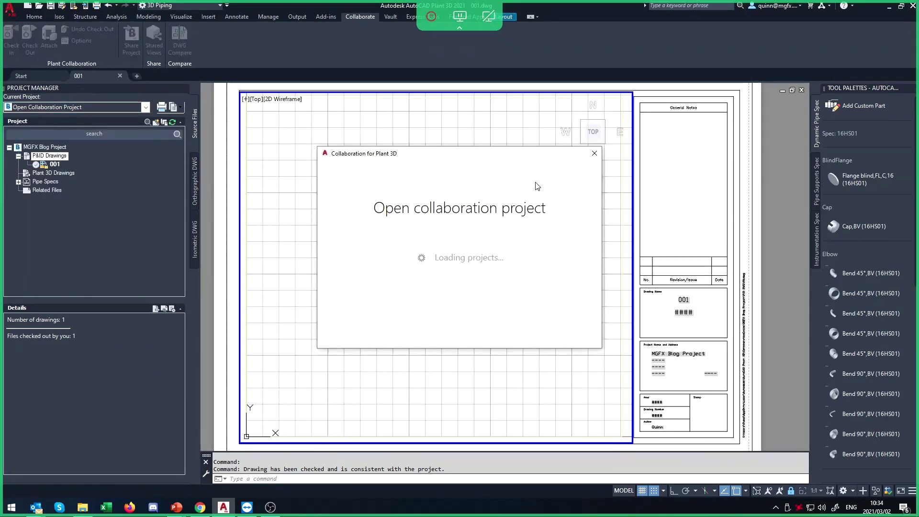
left_click(419, 187)
left_click(420, 193)
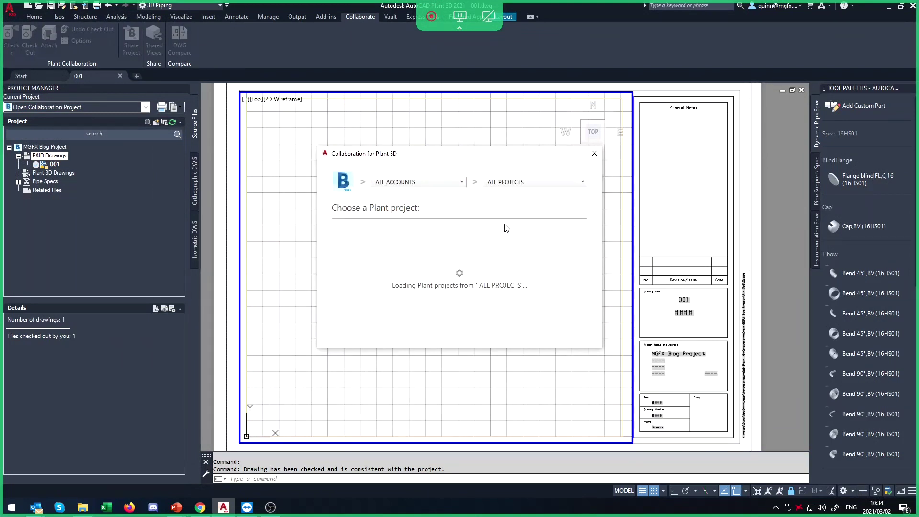
left_click(594, 153)
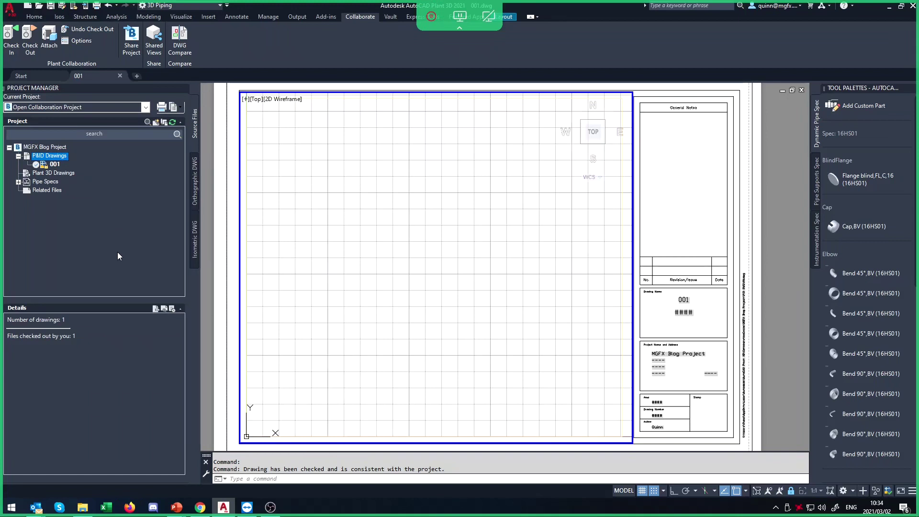
left_click(19, 156)
left_click(9, 148)
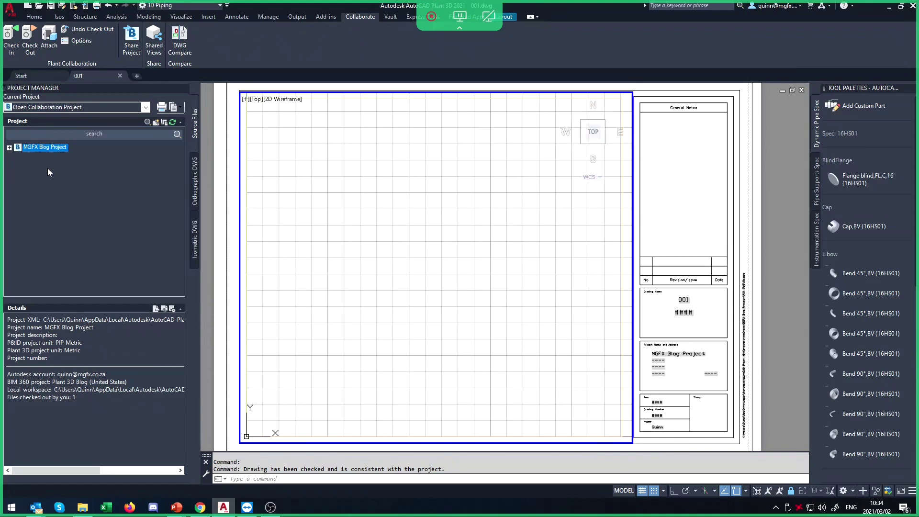
left_click(9, 148)
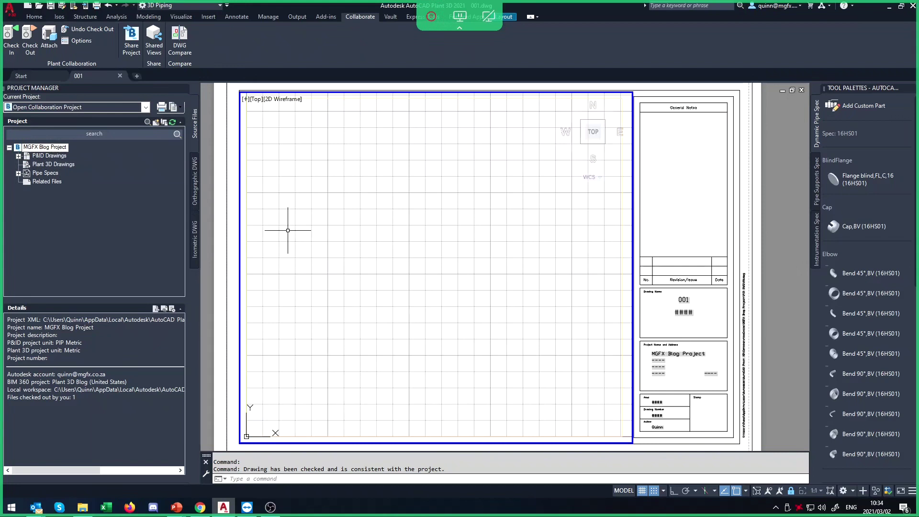
Step: Switch back to the MGFX-Testing project, expand its Plant 3D drawings and check the status of Syncho de mayo
left_click(119, 107)
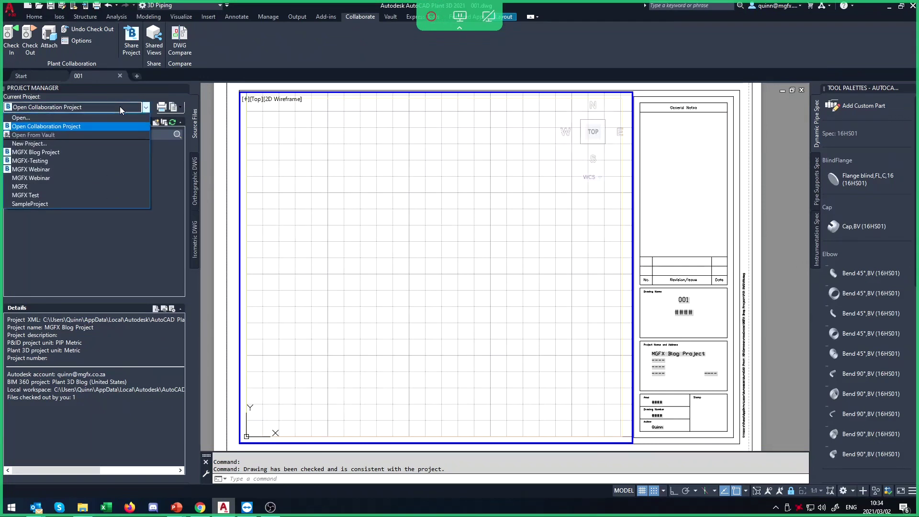
left_click(101, 162)
left_click(475, 268)
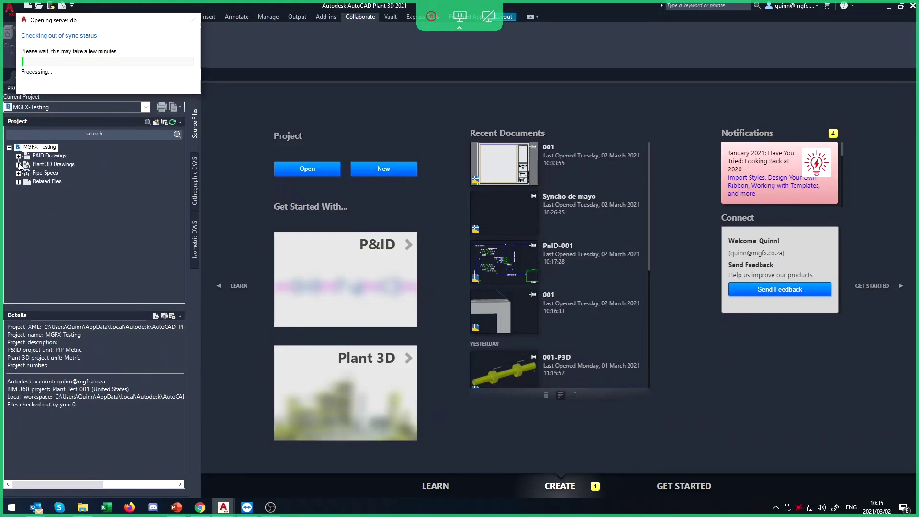
left_click(19, 165)
left_click(70, 190)
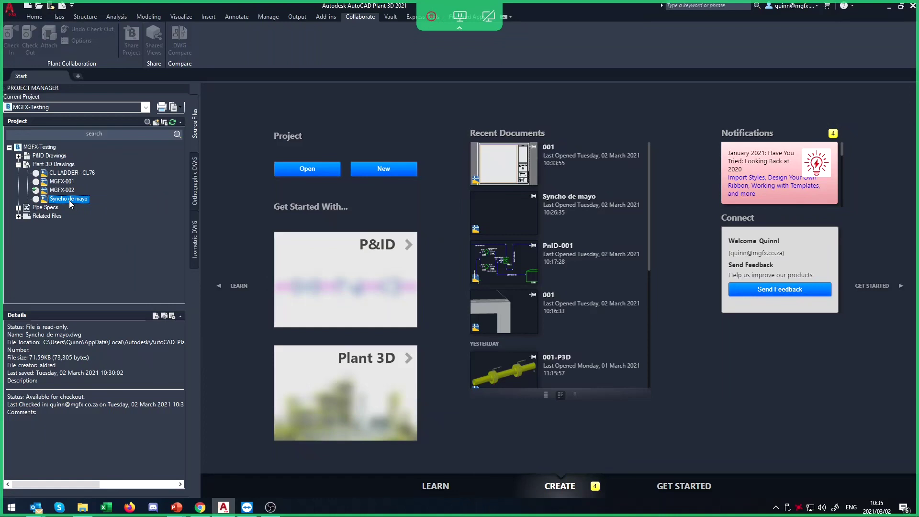
Step: Switch to the PowerPoint slide show, review the Agenda slide, and return to AutoCAD Plant 3D
left_click(177, 507)
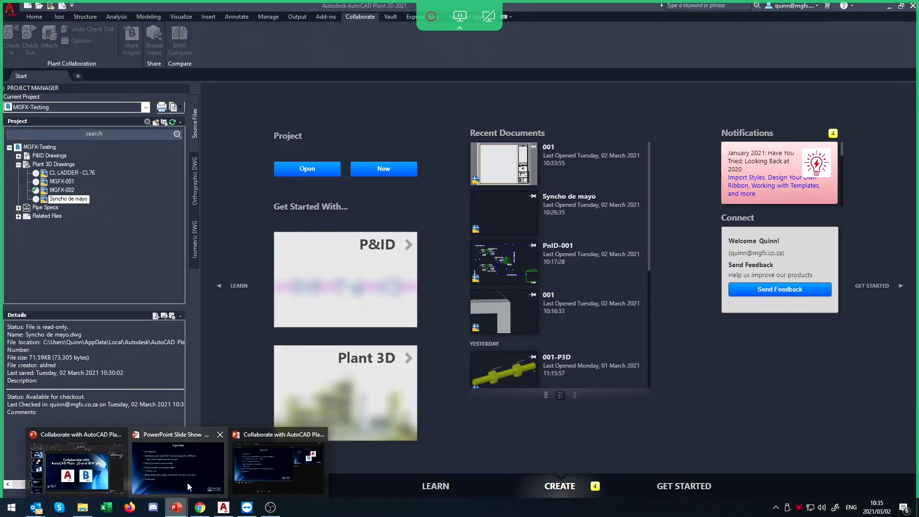
left_click(158, 467)
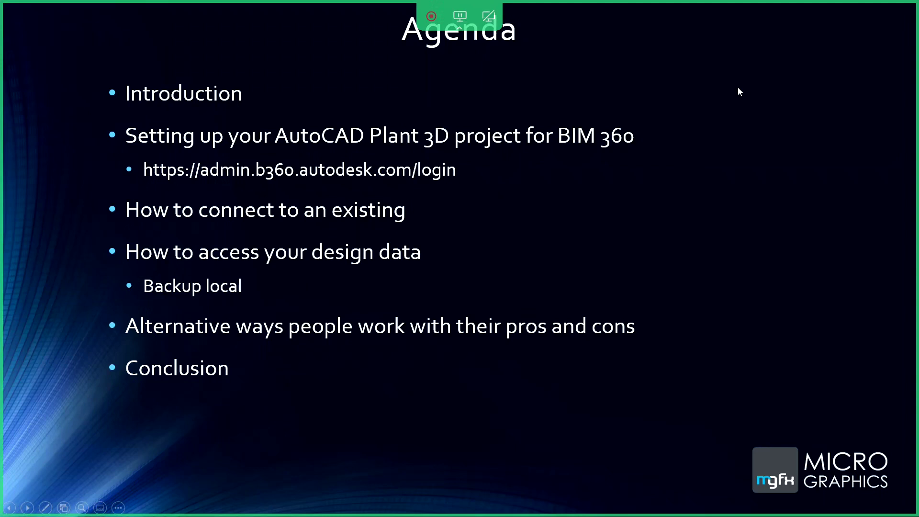
left_click(447, 214)
key("alt+Tab")
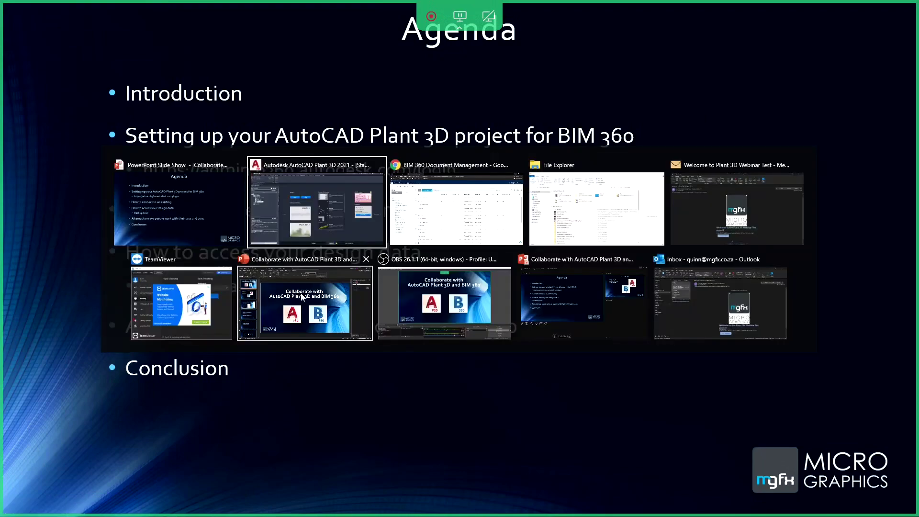
left_click(365, 222)
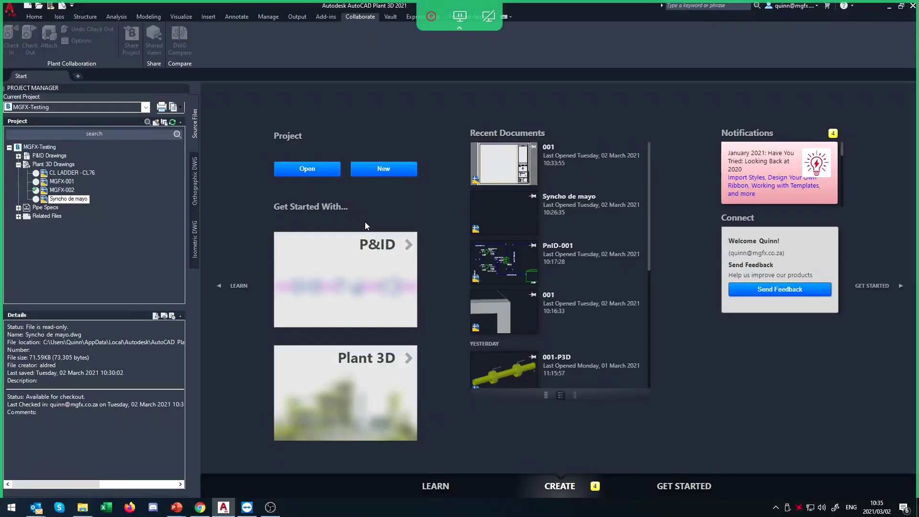
Step: Look at the MGFX-Testing project's details and switch the current project to MGFX Blog Project
left_click(33, 148)
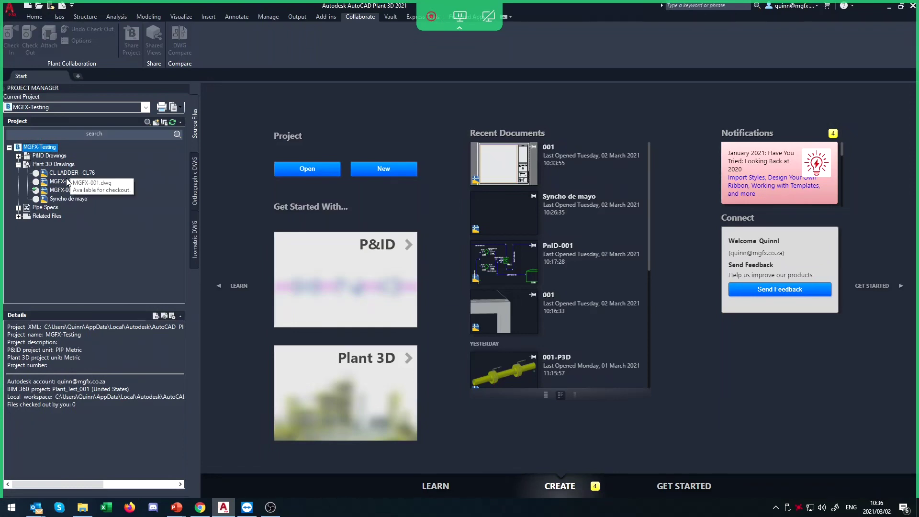
left_click(147, 109)
left_click(146, 108)
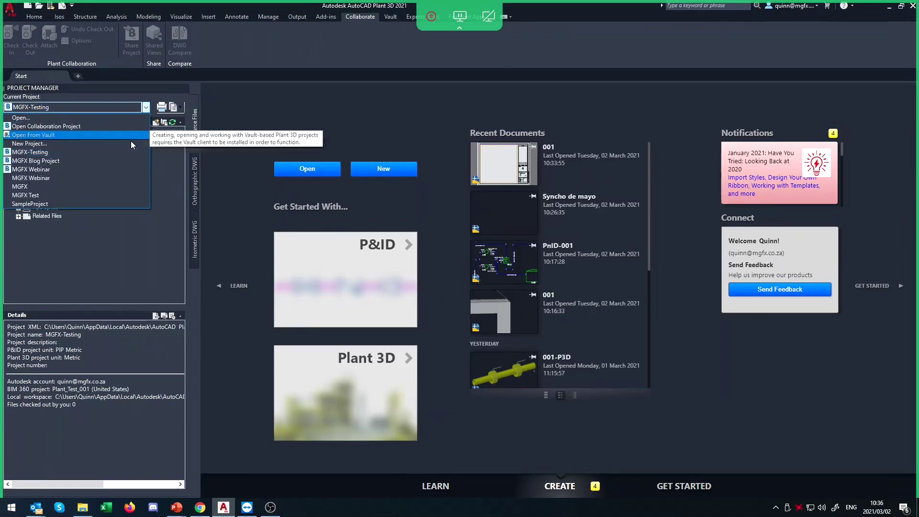
left_click(100, 159)
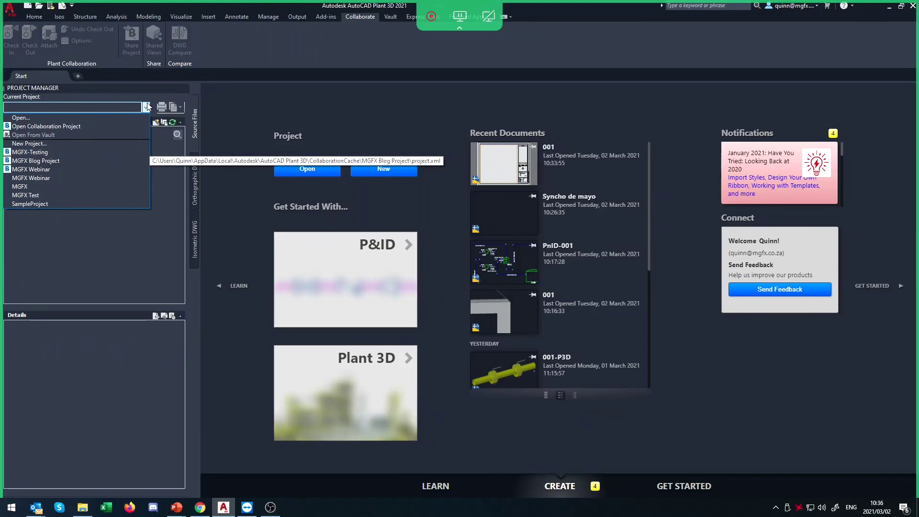
key("Return")
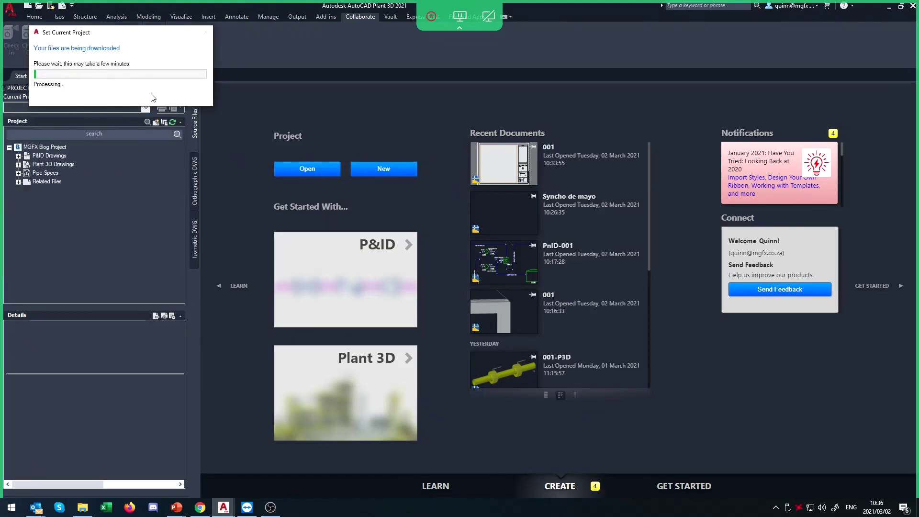
left_click(19, 162)
Step: Start a project backup copy of the MGFX Blog Project, keeping the proposed backup folder
left_click(42, 147)
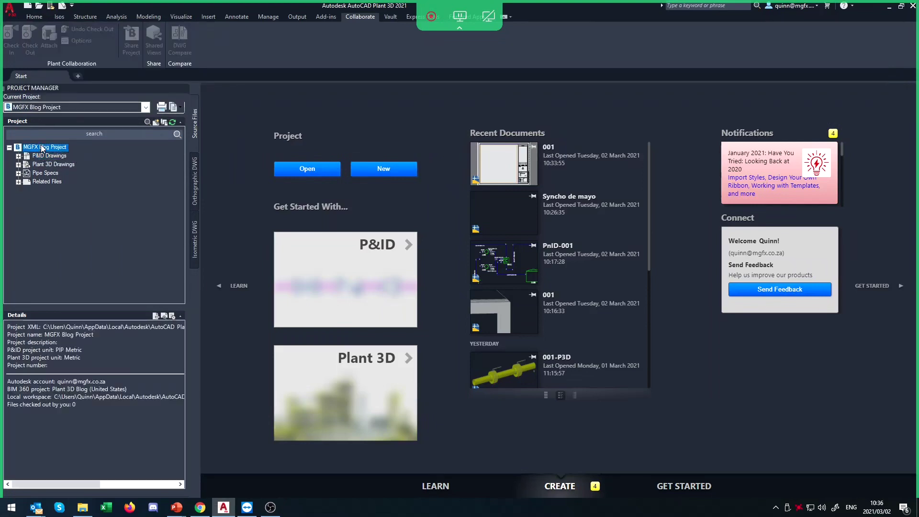
right_click(42, 148)
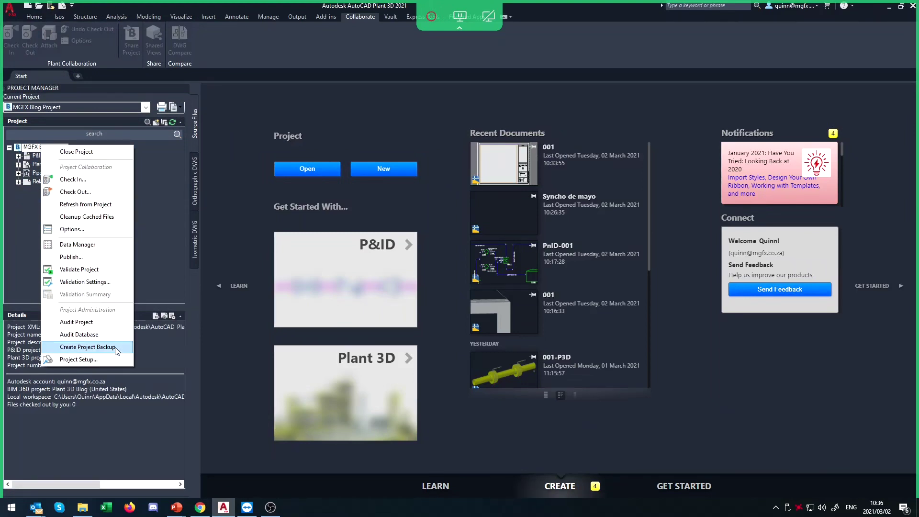
left_click(89, 347)
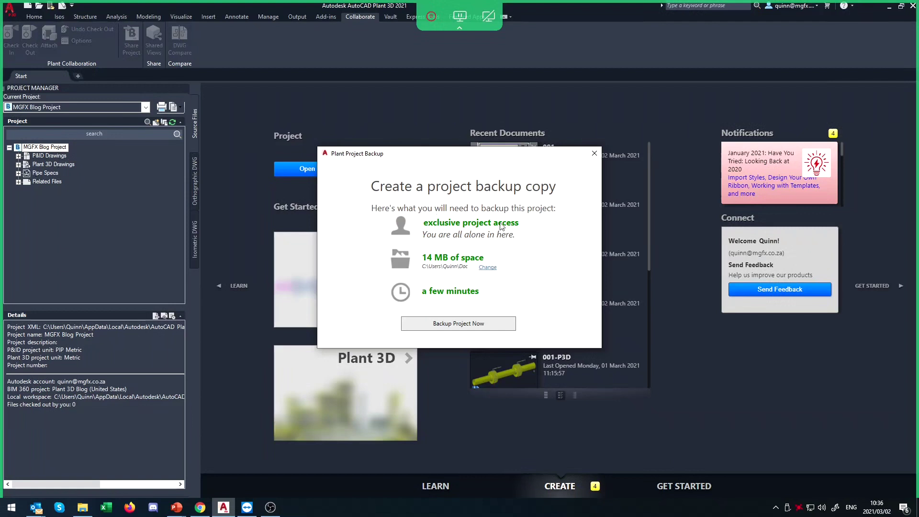
left_click(458, 326)
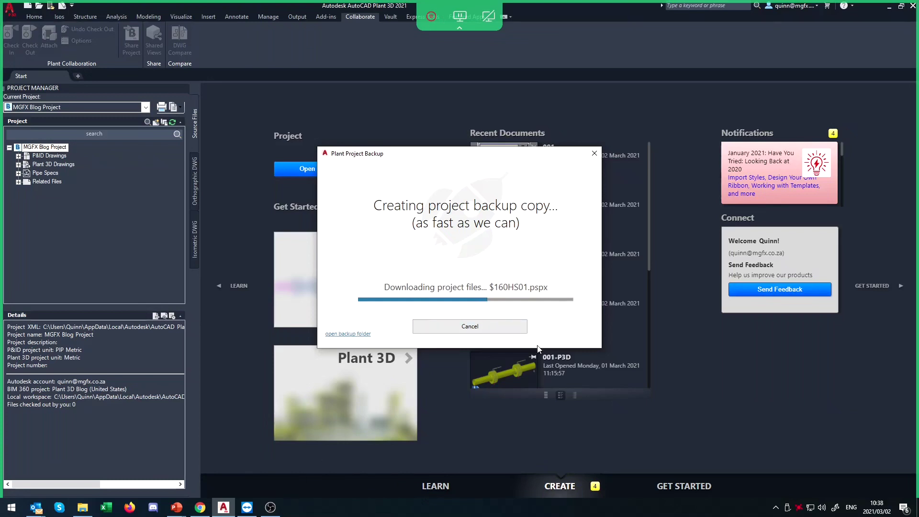
Step: Switch to the PowerPoint slide show and advance from the Agenda to the slide on alternative ways people work with their pros and cons
left_click(176, 508)
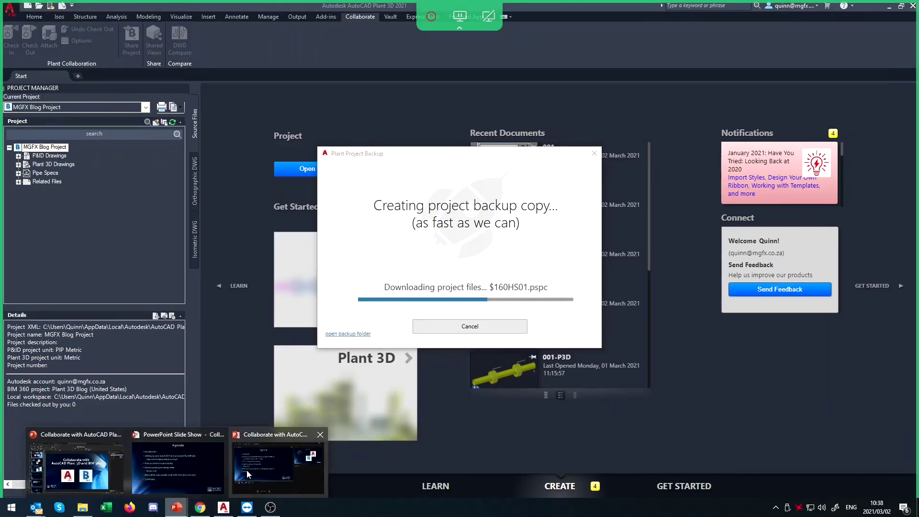
left_click(203, 467)
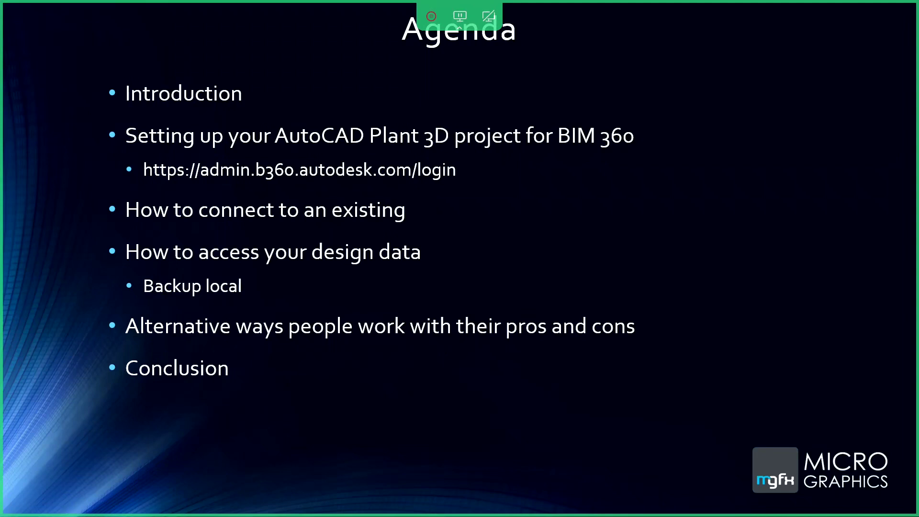
left_click(488, 301)
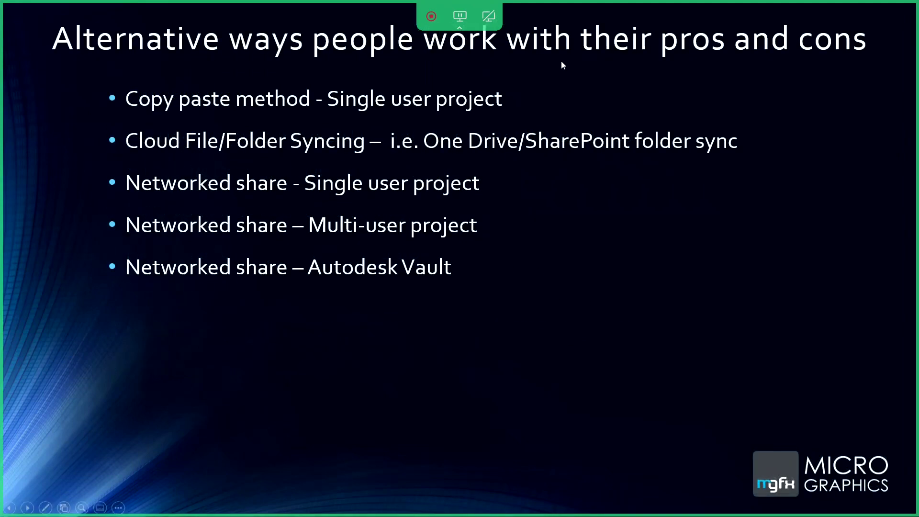